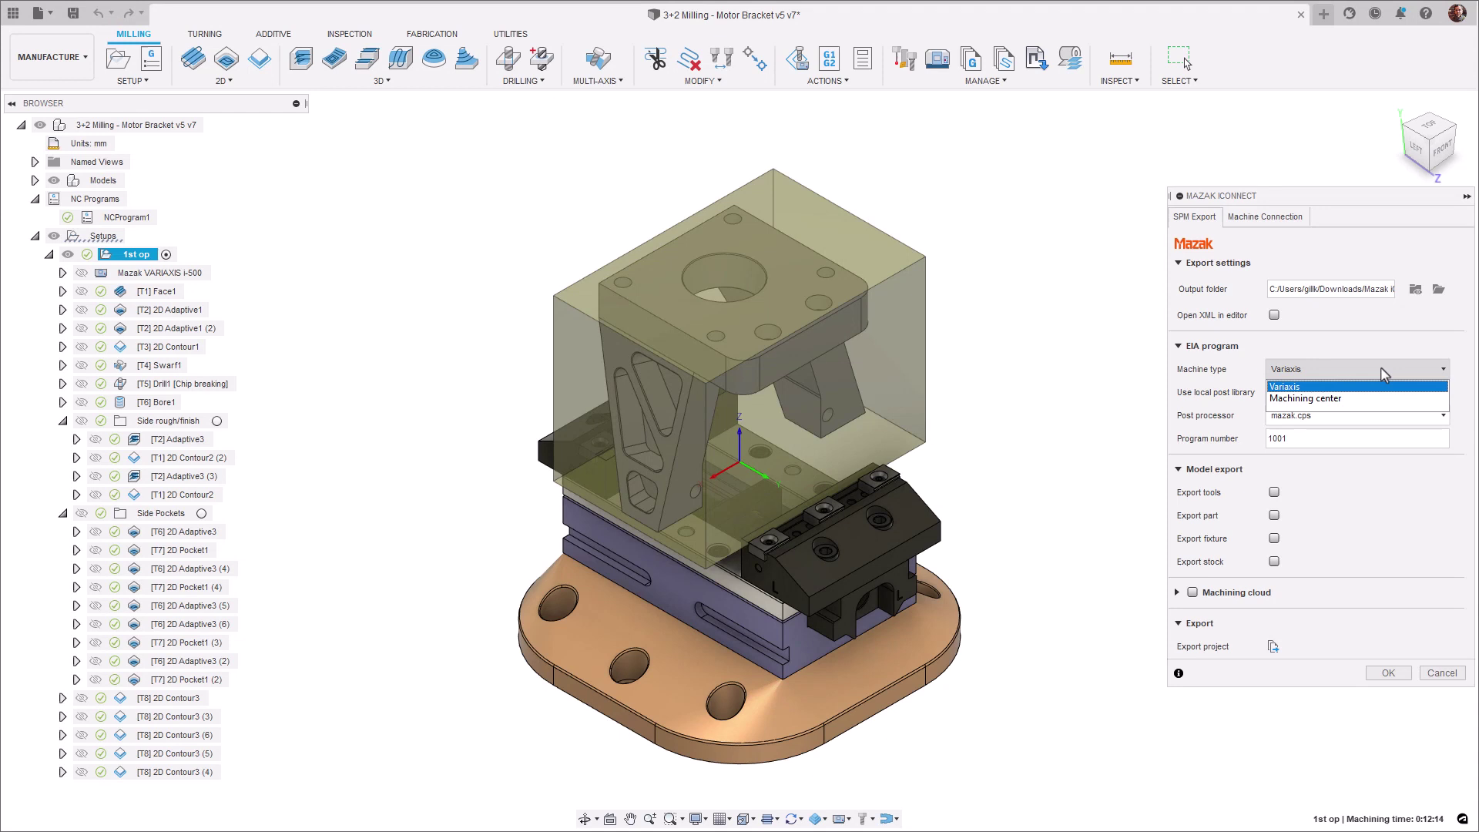
Step: Choose Machining center, include tools, part, fixture and stock, and export the project
left_click(1375, 399)
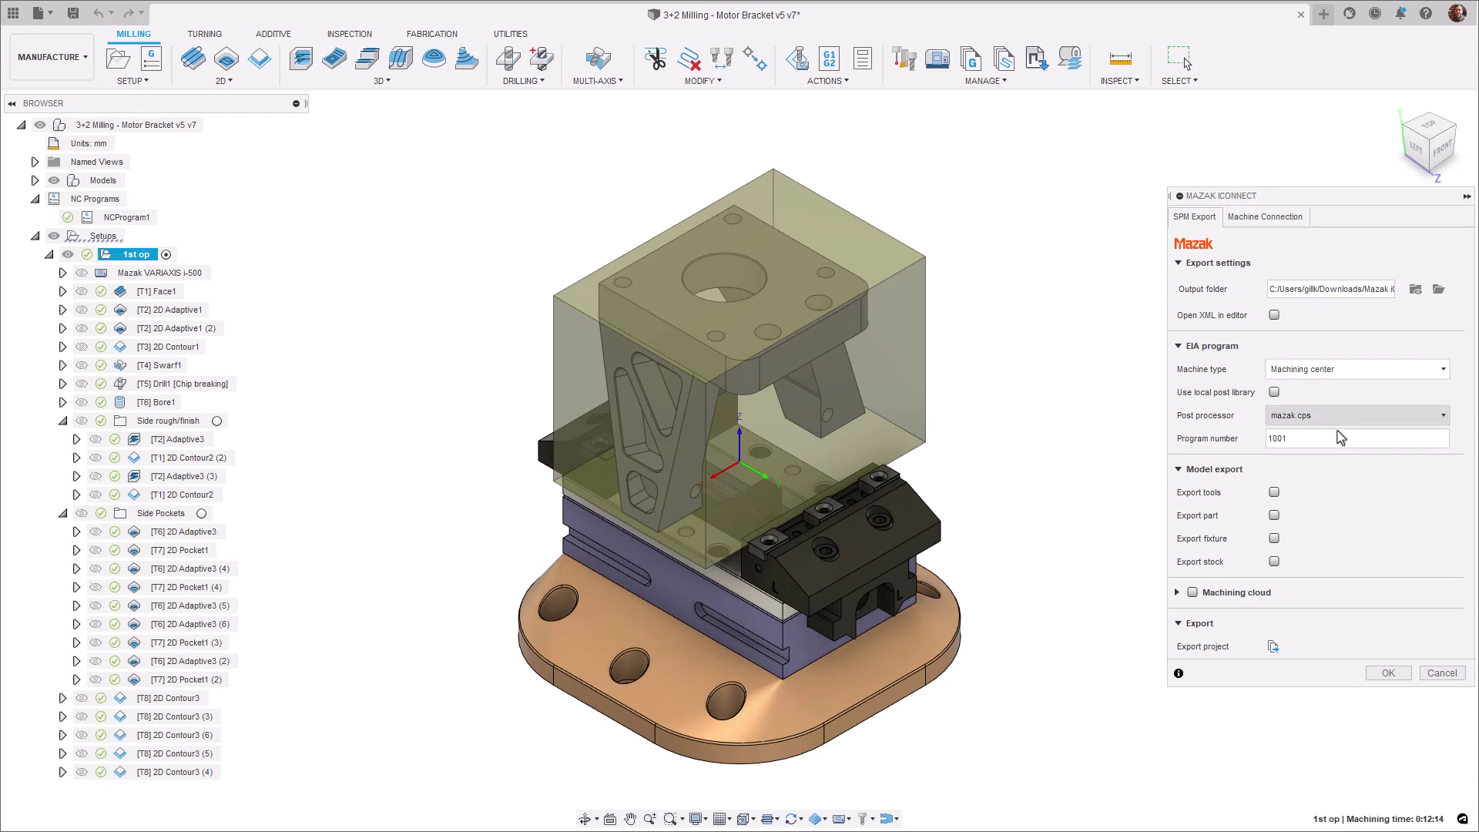
left_click(1274, 492)
left_click(1274, 514)
left_click(1274, 538)
left_click(1273, 560)
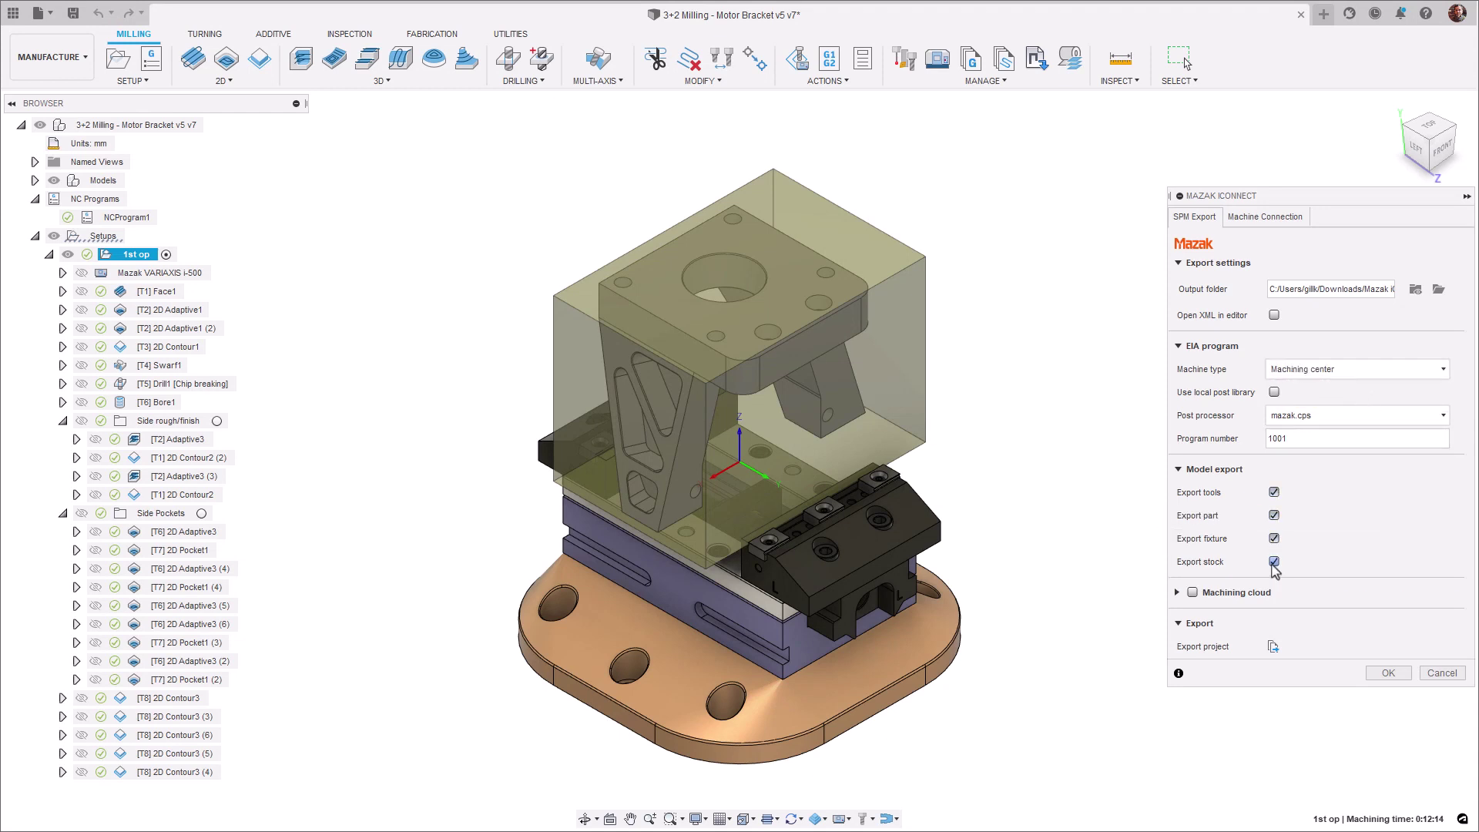
left_click(1272, 649)
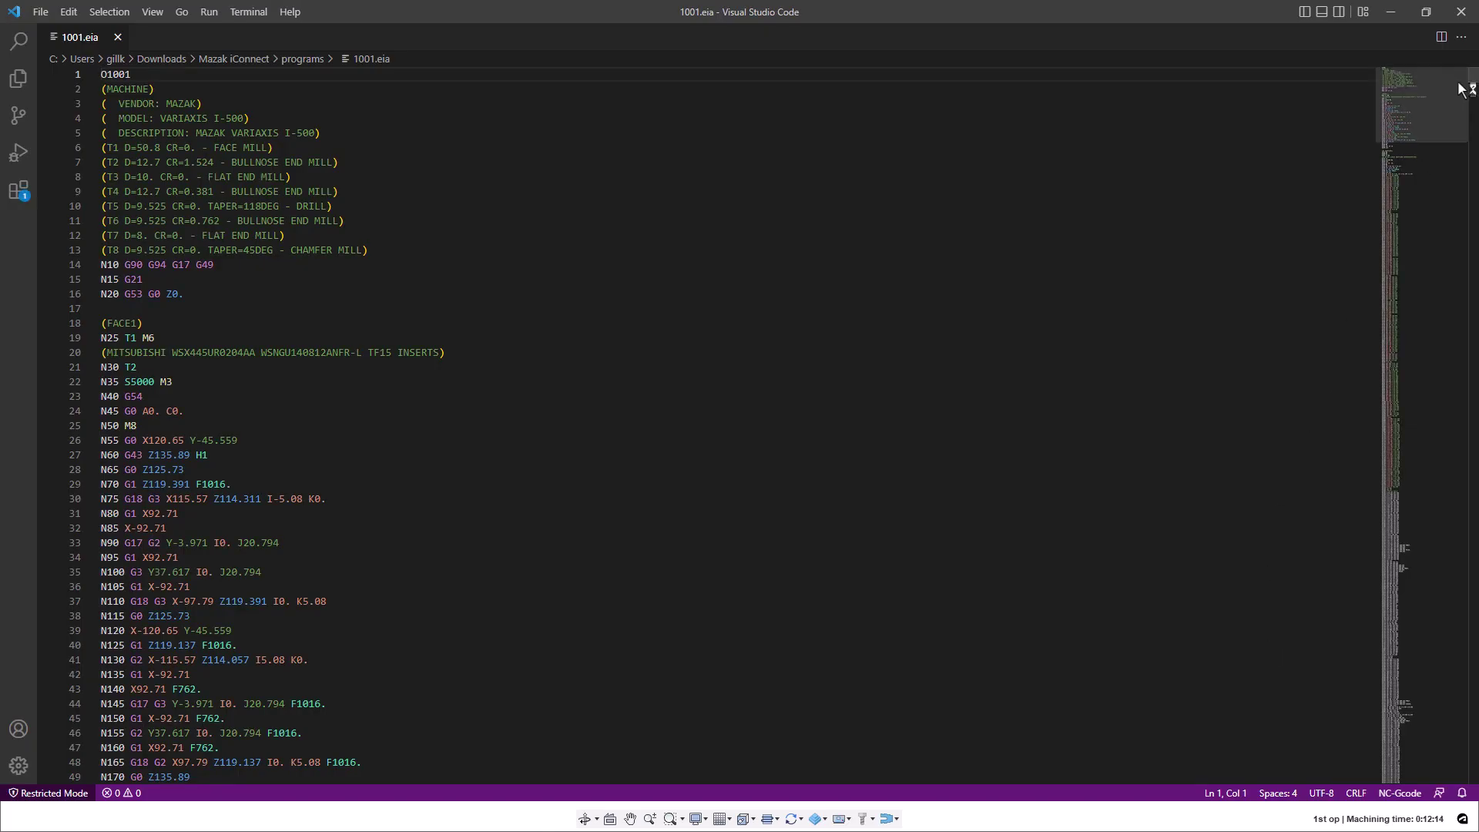
Step: Scroll through the 1001.eia G-code and close Visual Studio Code
left_click_drag(1472, 75, 1468, 162)
left_click(1460, 11)
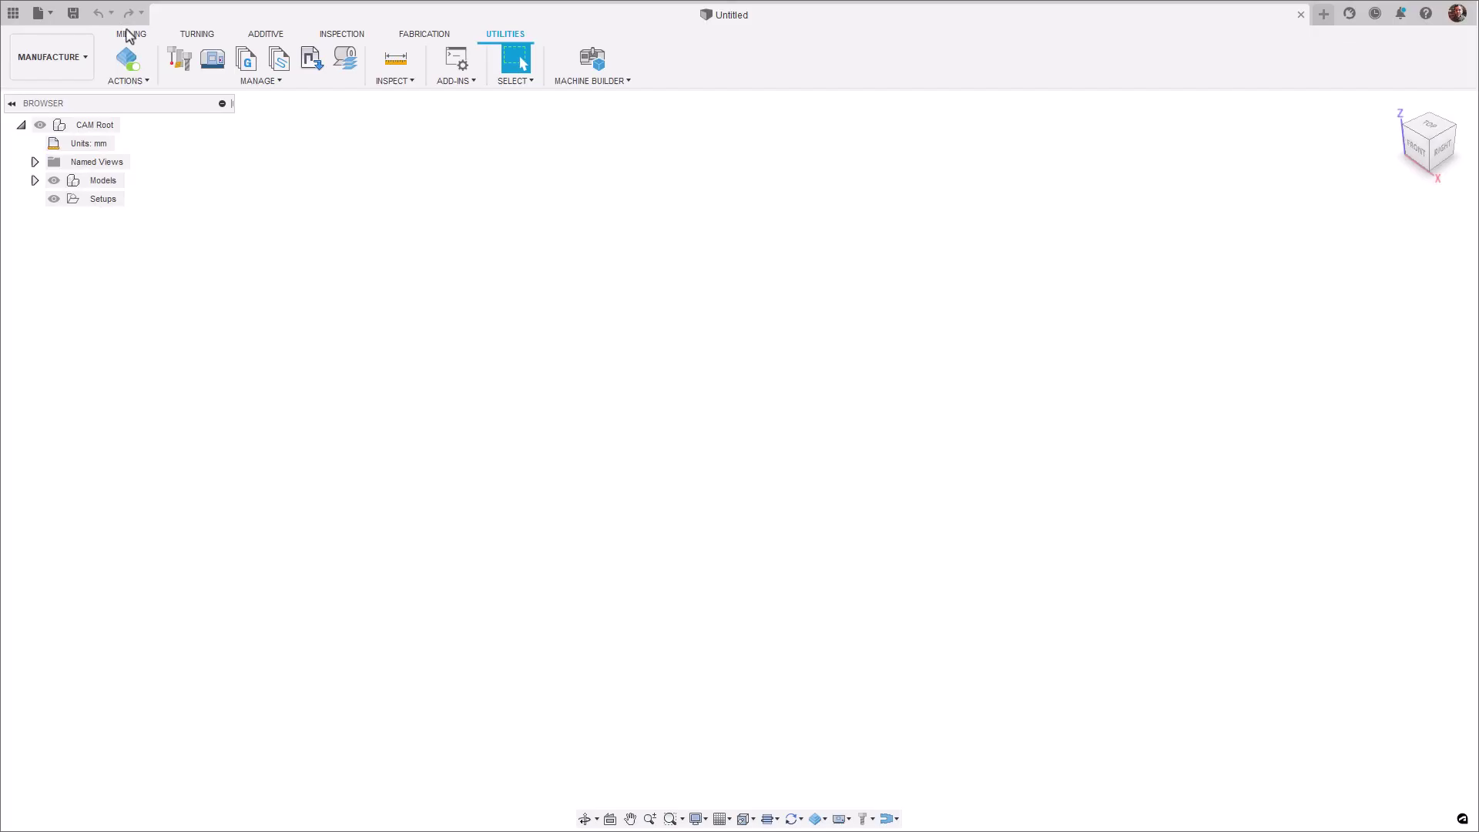
Step: Launch the Fusion 360 App Store from the Utilities ADD-INS menu
left_click(130, 34)
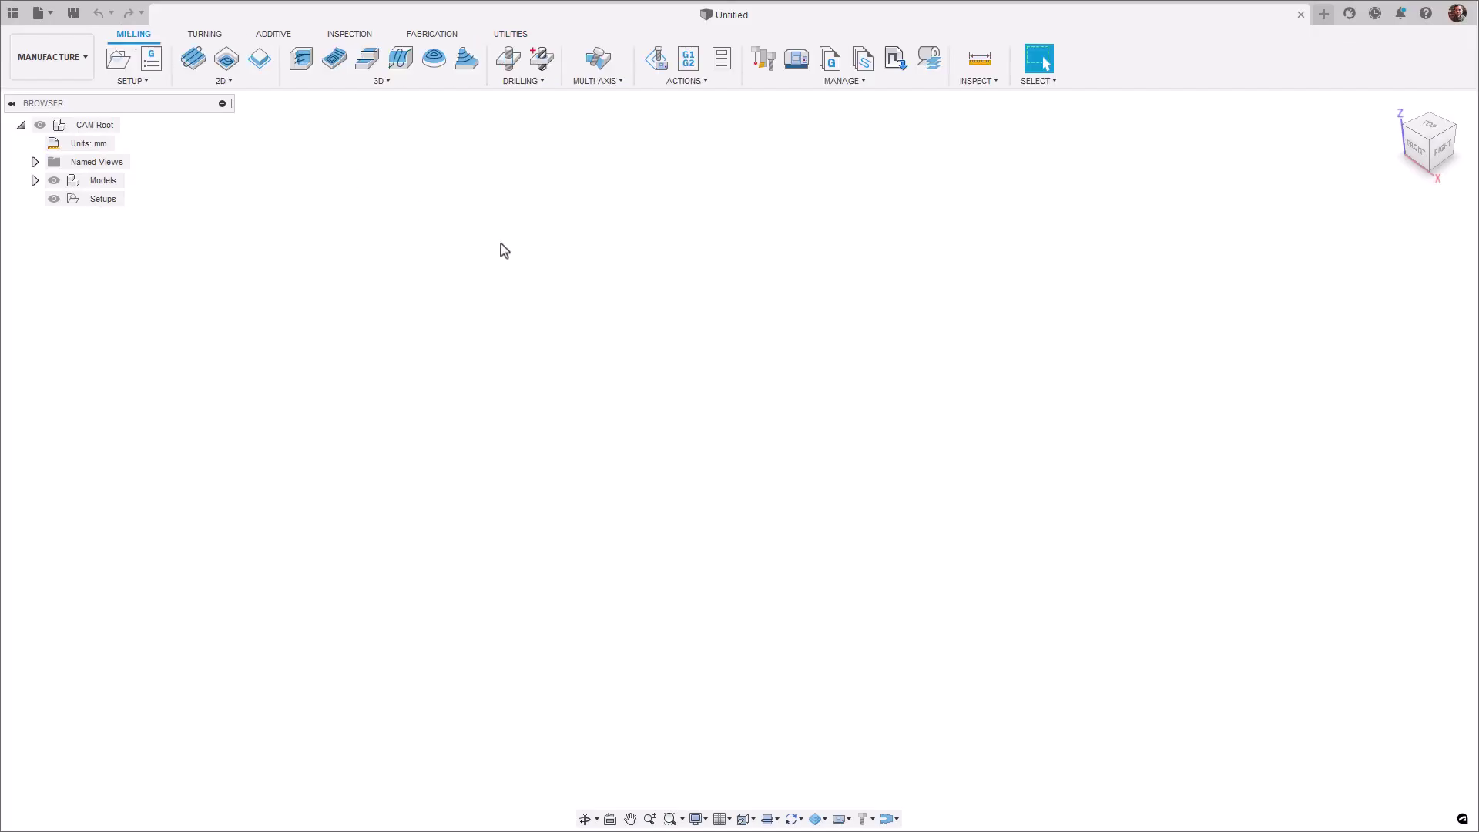
left_click(510, 36)
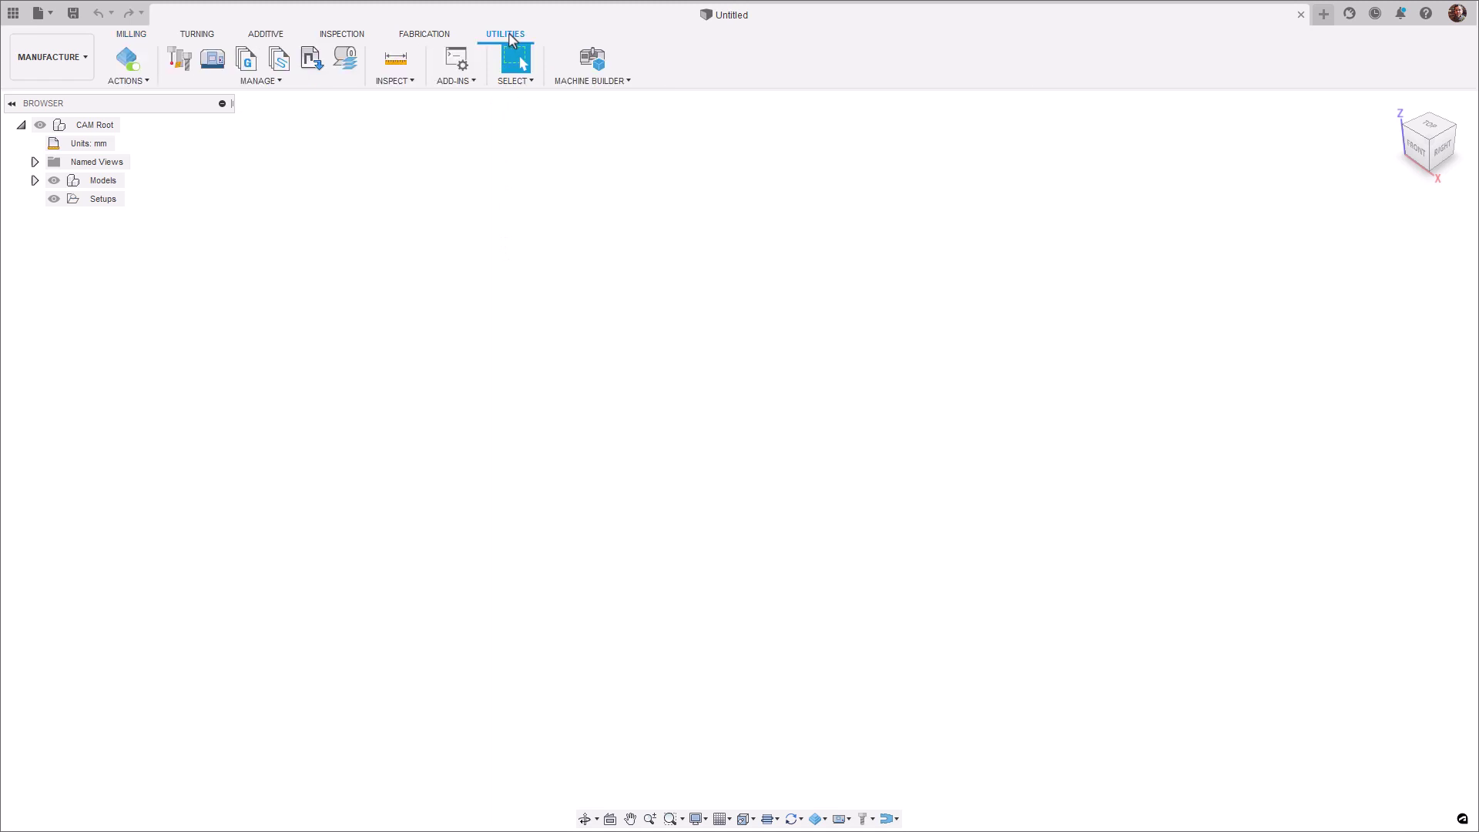
left_click(464, 82)
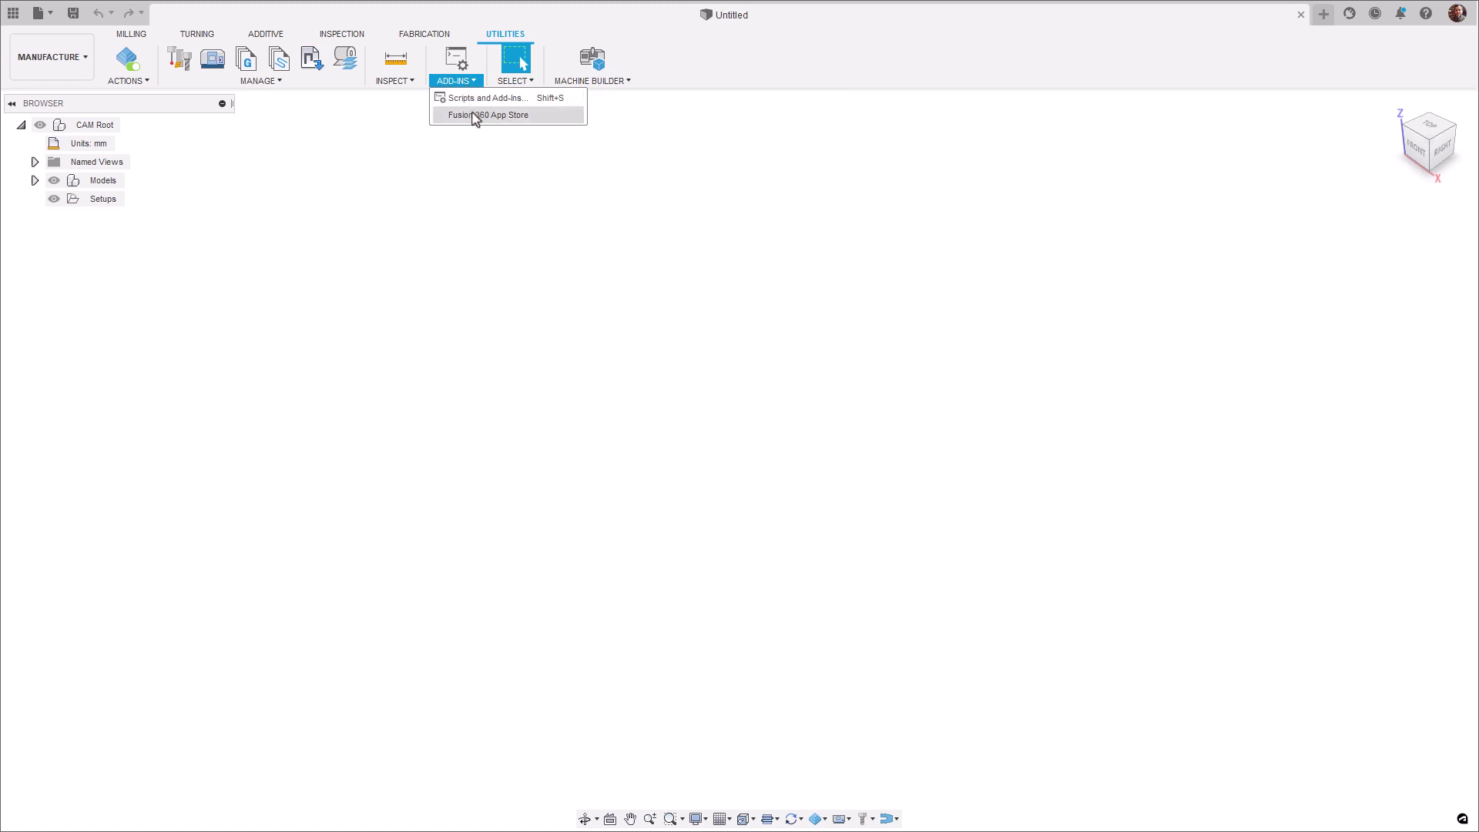
left_click(474, 116)
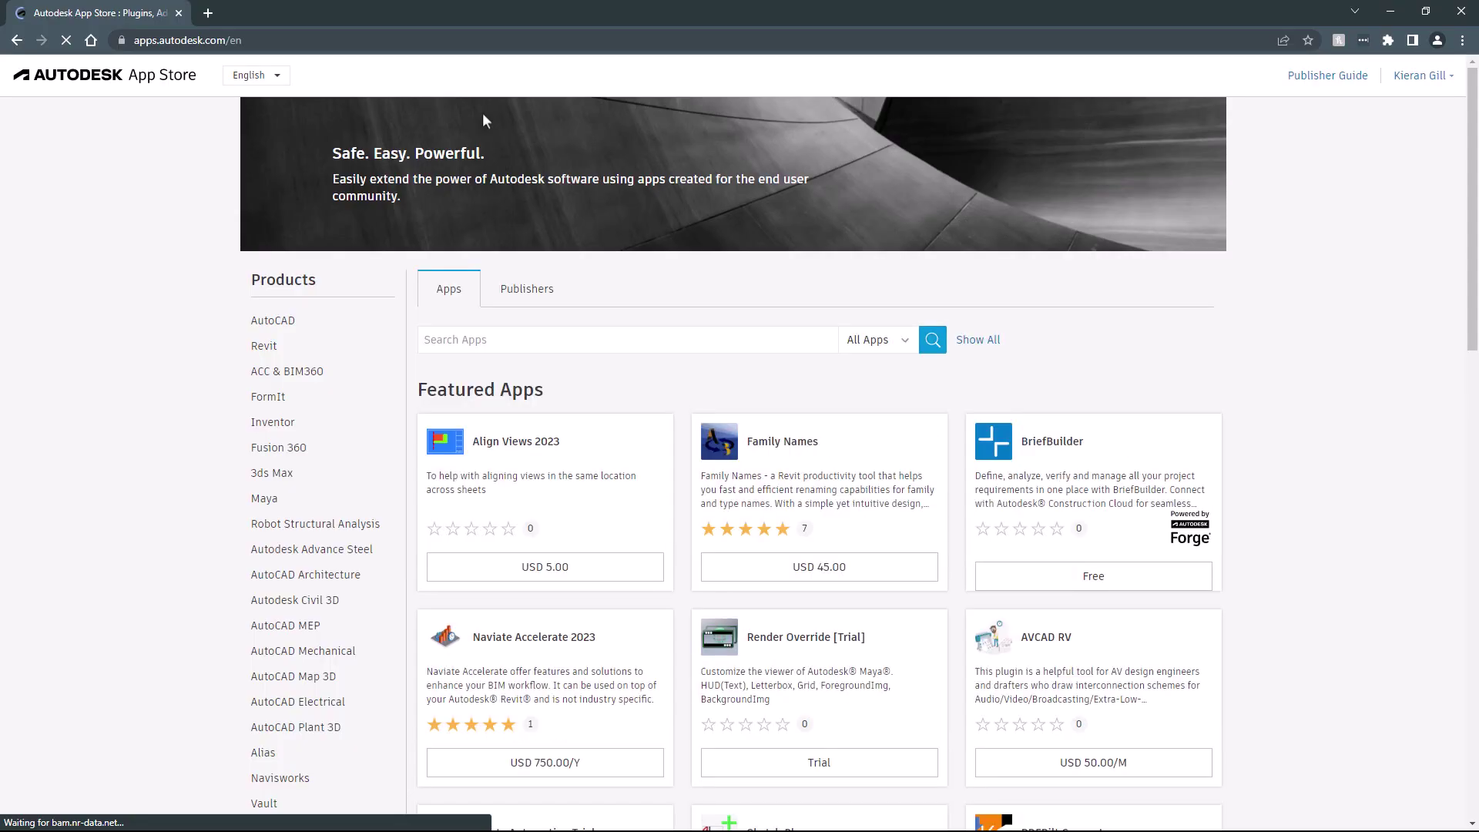
Step: Search the App Store for 'Mazak Connect' and open the Mazak iConnect app page
type("Mazak")
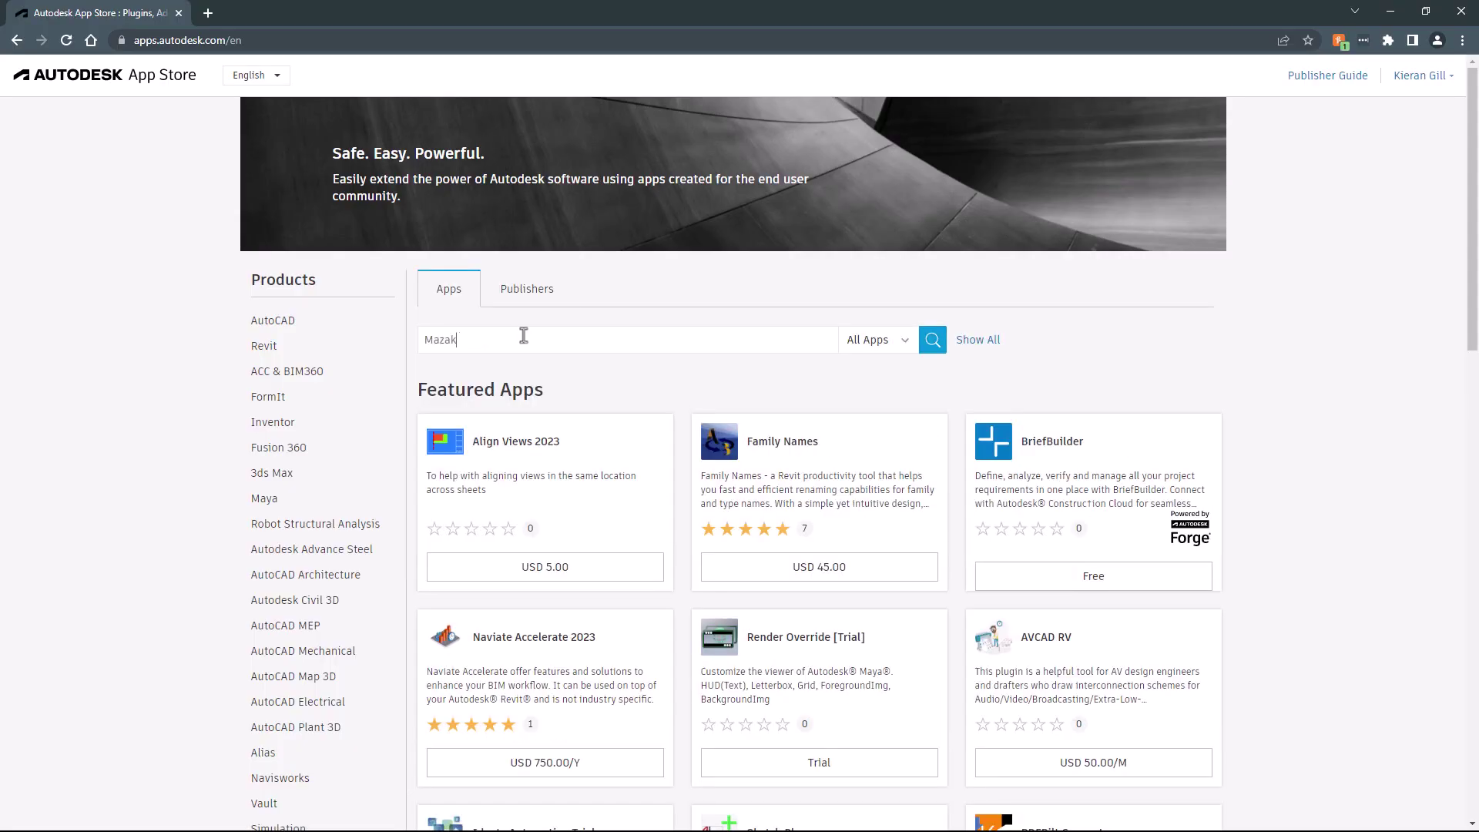
type(" Connect")
key("Return")
left_click(526, 344)
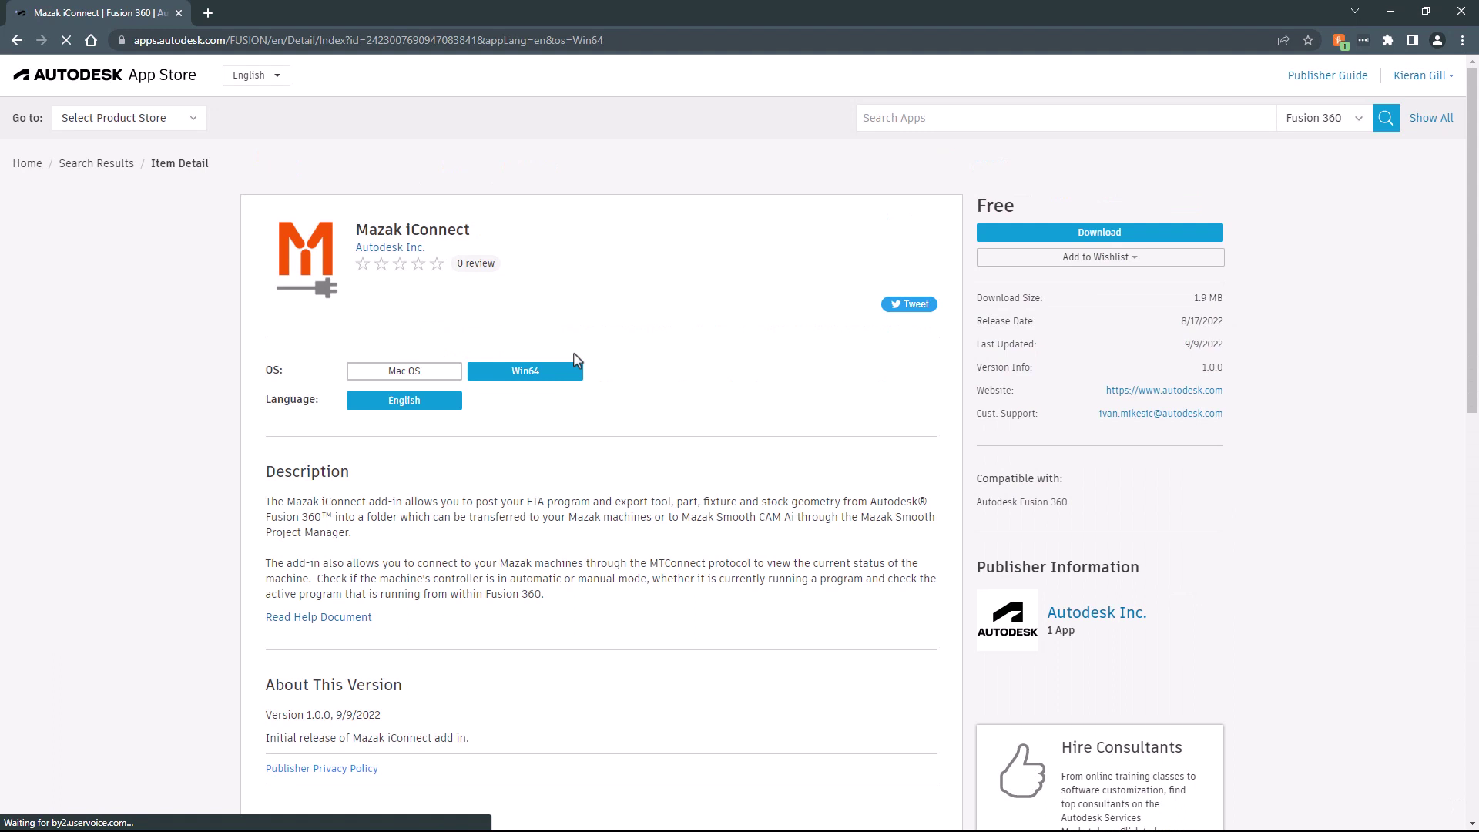
Step: Run the downloaded installer to install Mazak iConnect, then close it
right_click(146, 809)
left_click(210, 712)
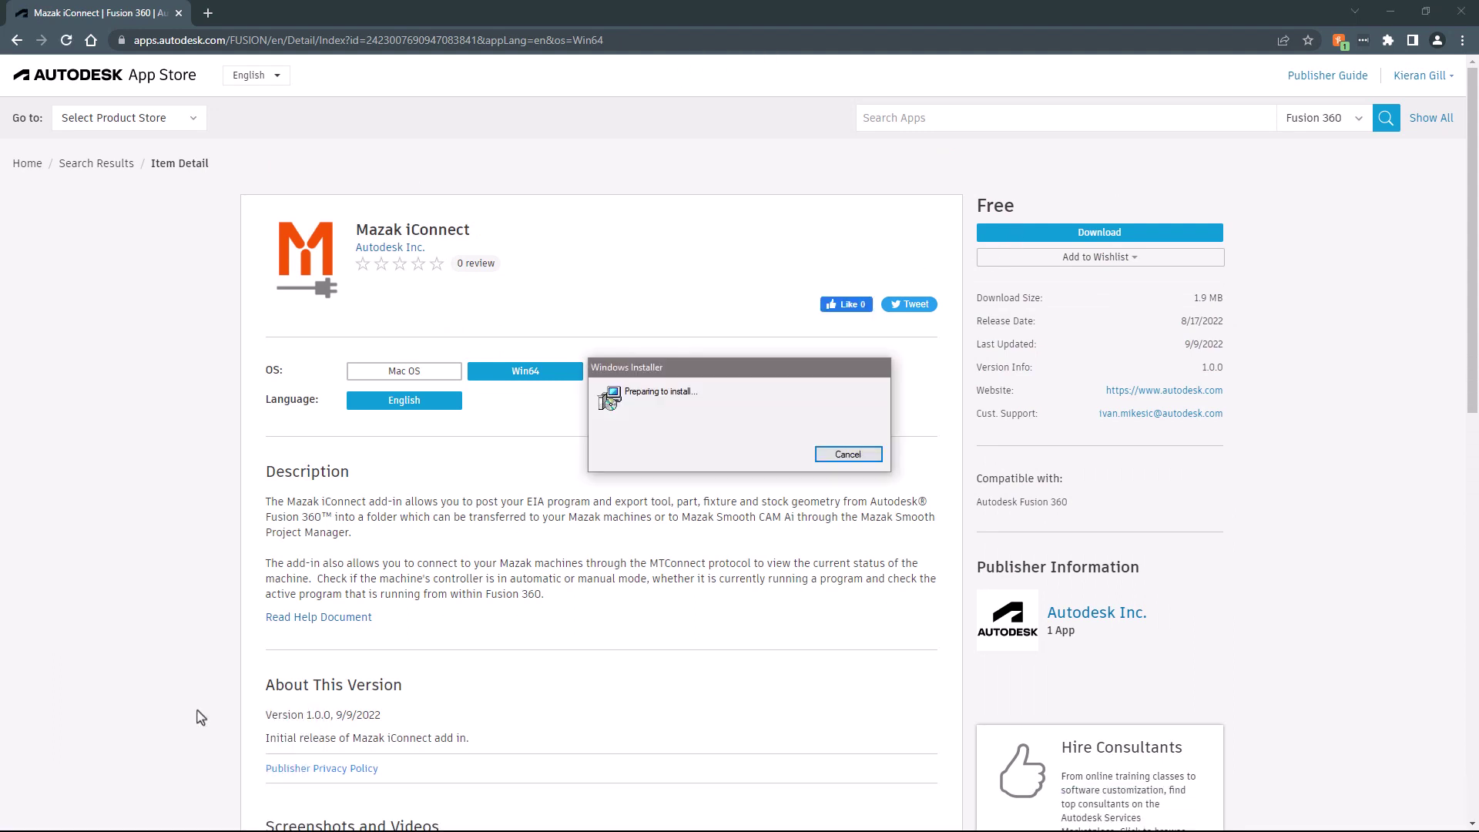
left_click(703, 417)
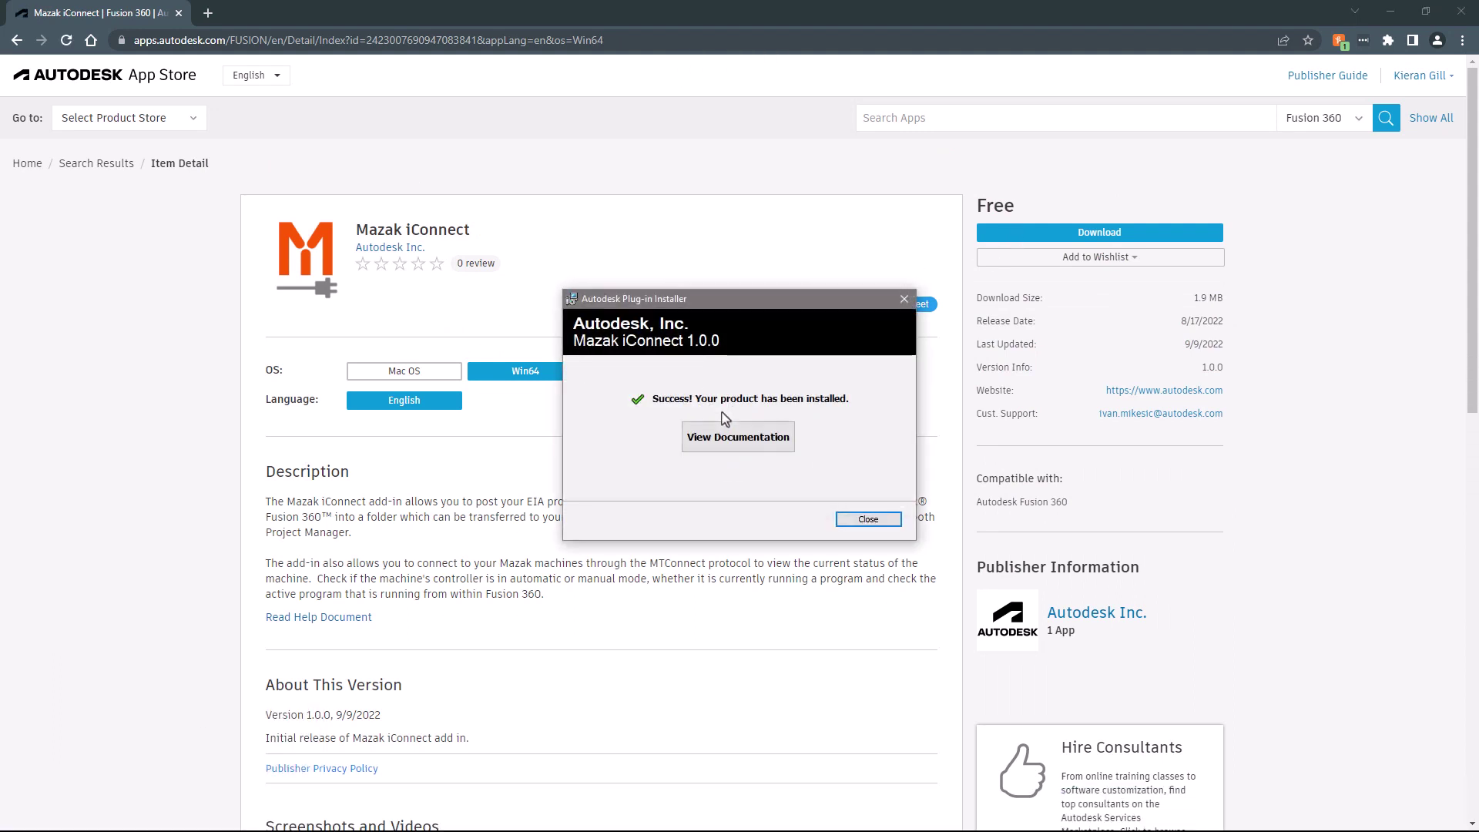
left_click(866, 518)
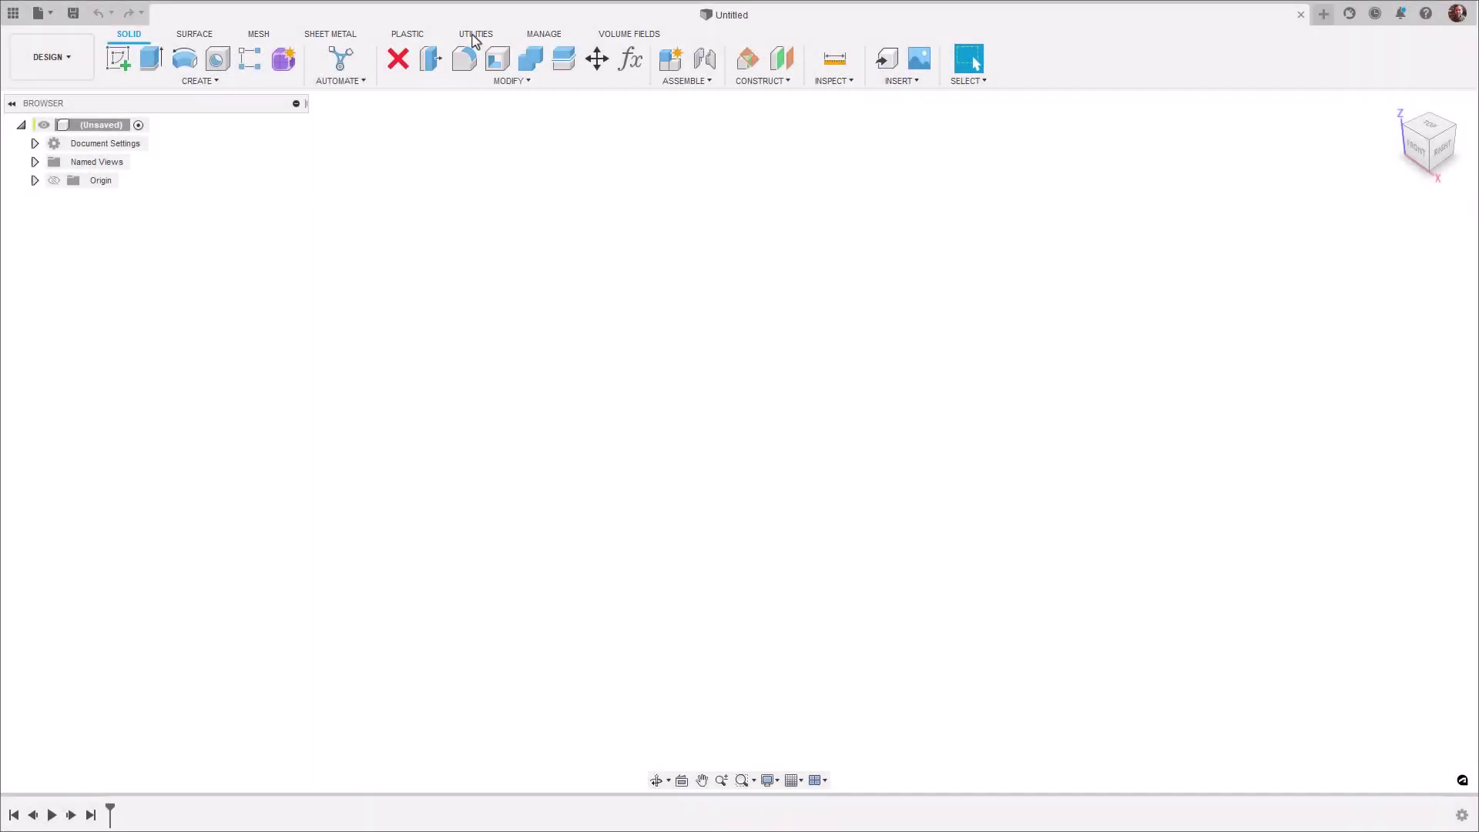
Step: Bring up Scripts and Add-Ins from the Utilities ADD-INS menu, showing installed add-ins
left_click(475, 37)
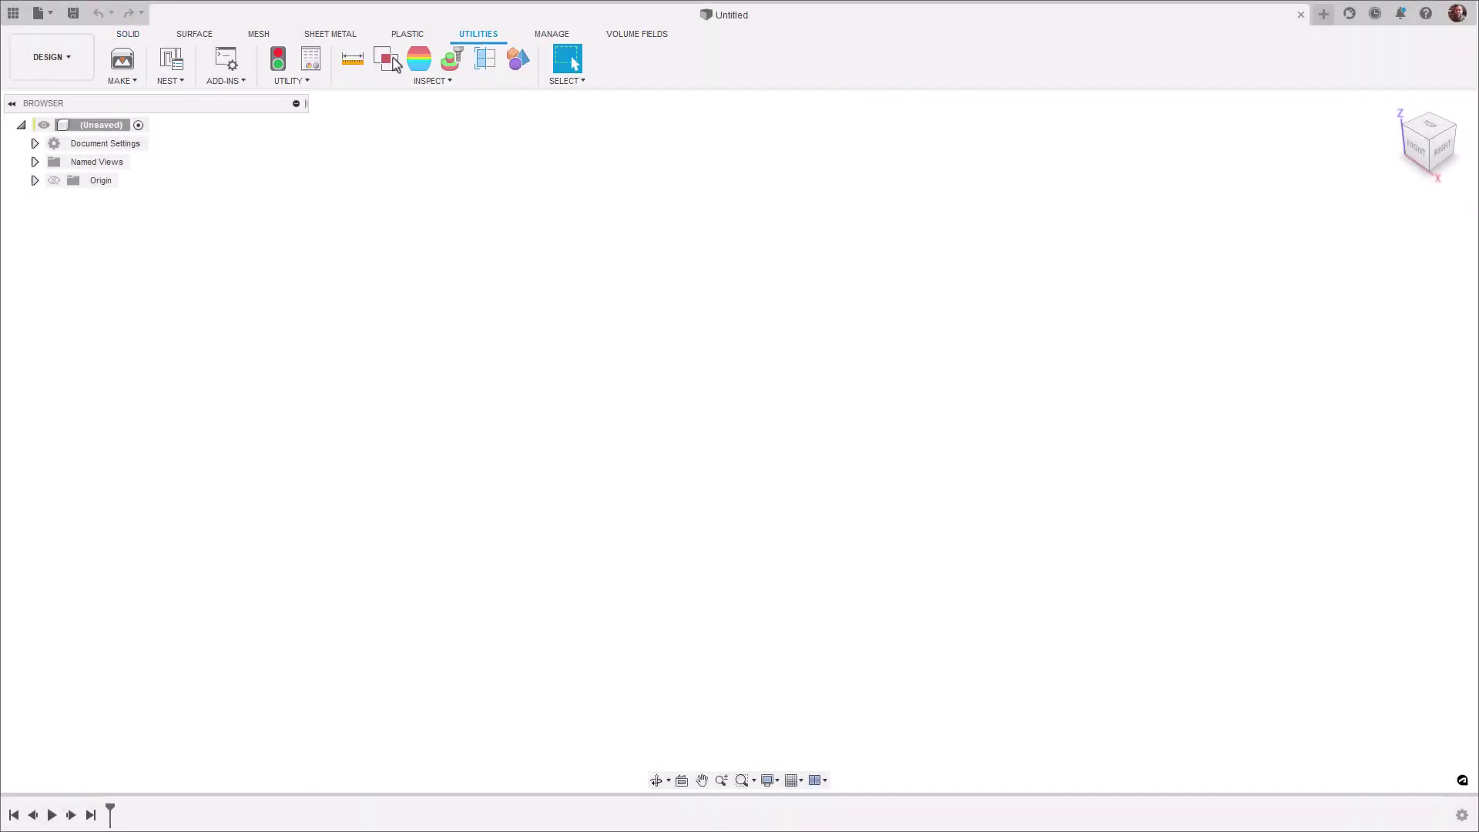
left_click(229, 85)
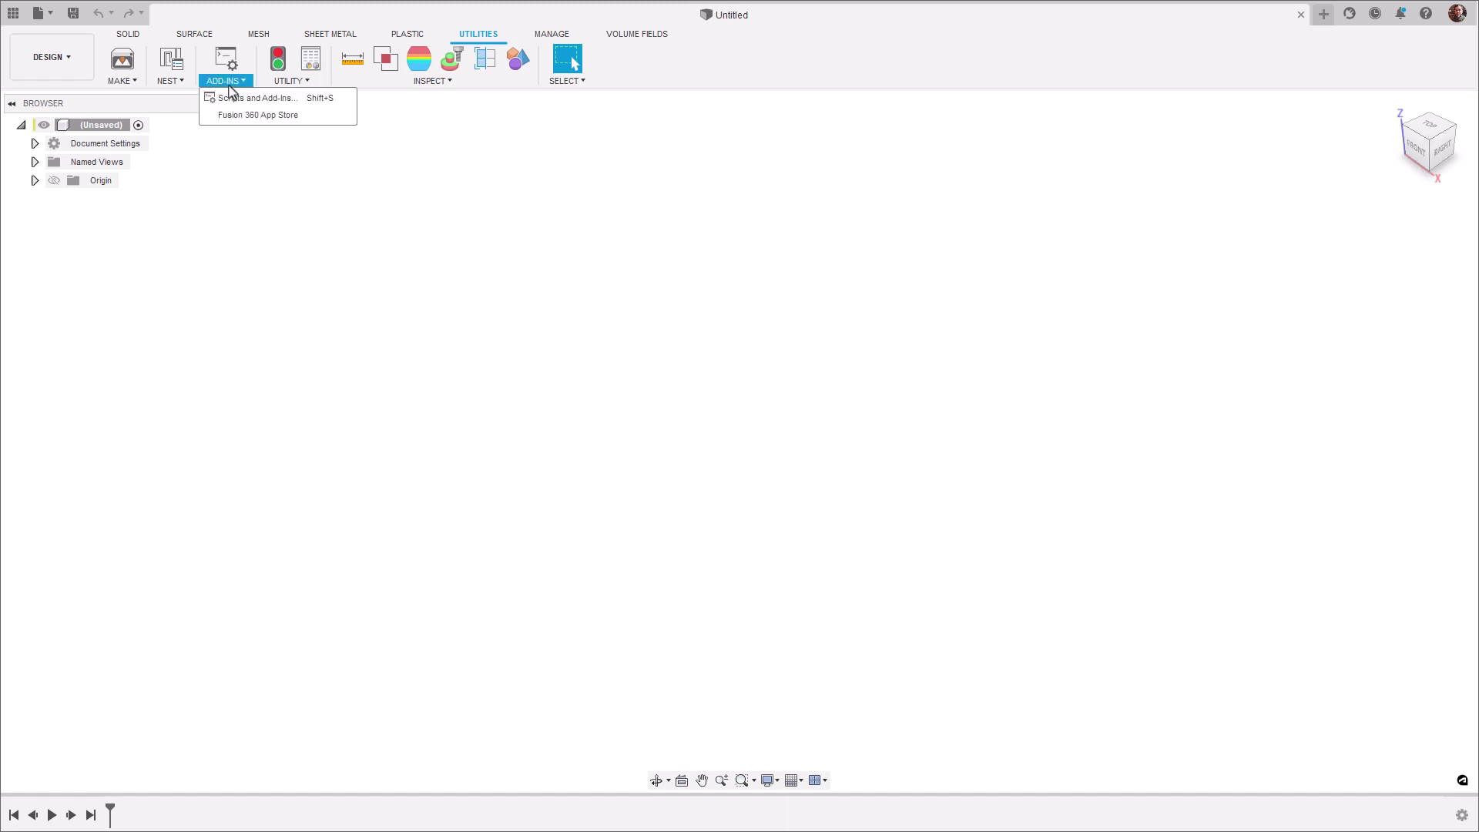
left_click(233, 99)
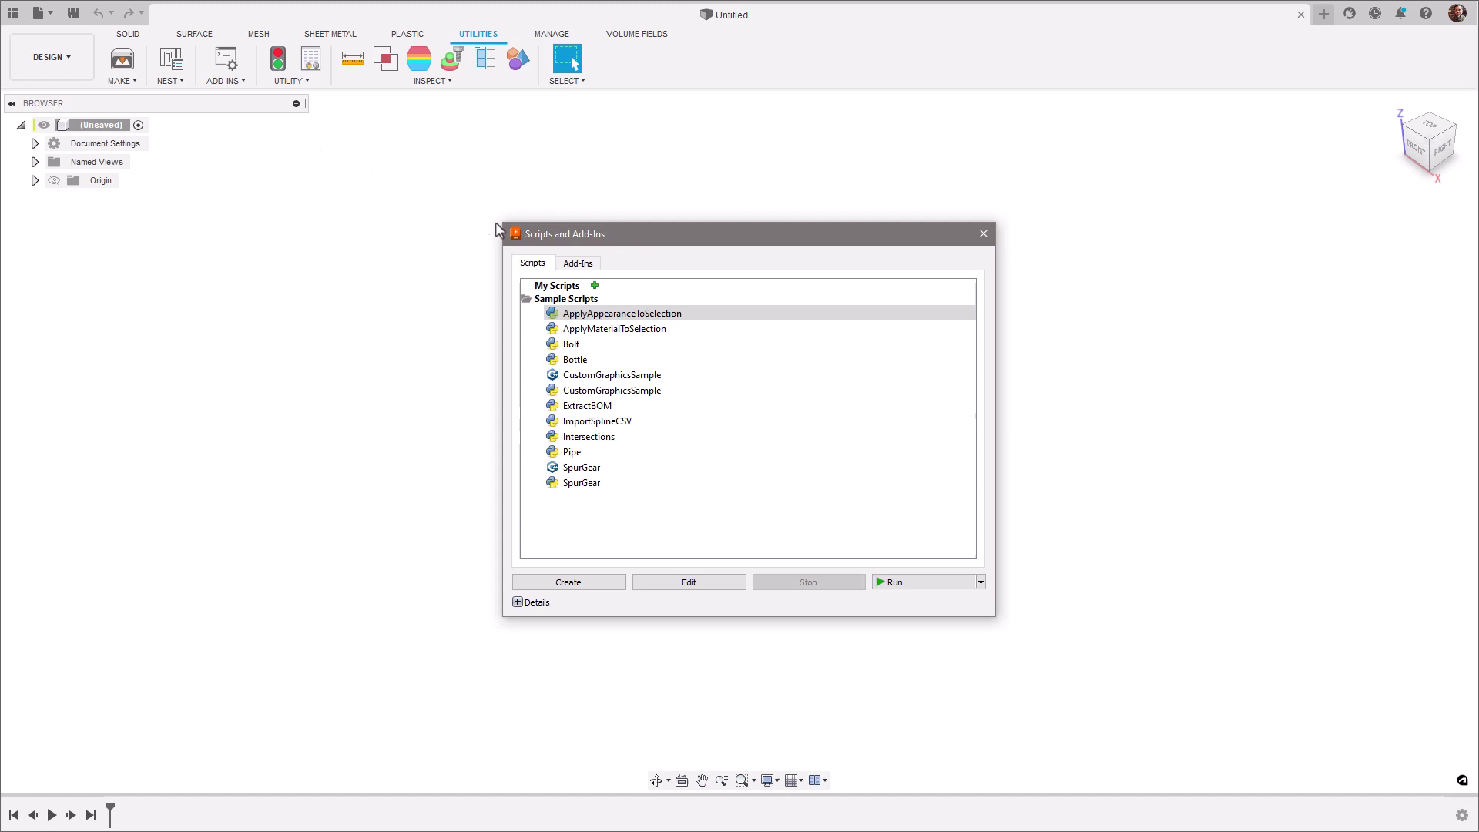
left_click(575, 264)
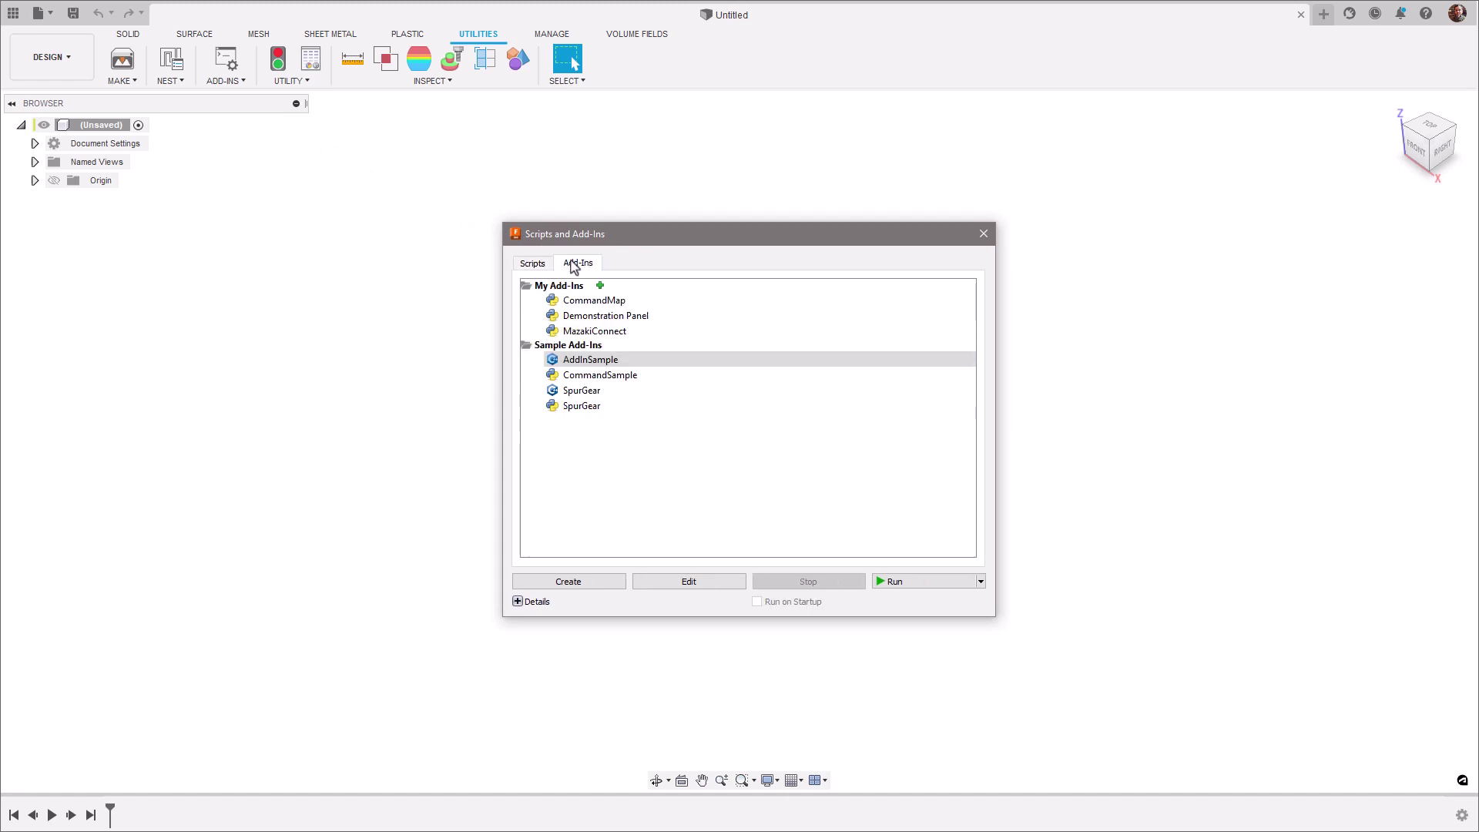
Step: Select MazakiConnect, toggle its Run on Startup option, and run it
left_click(592, 332)
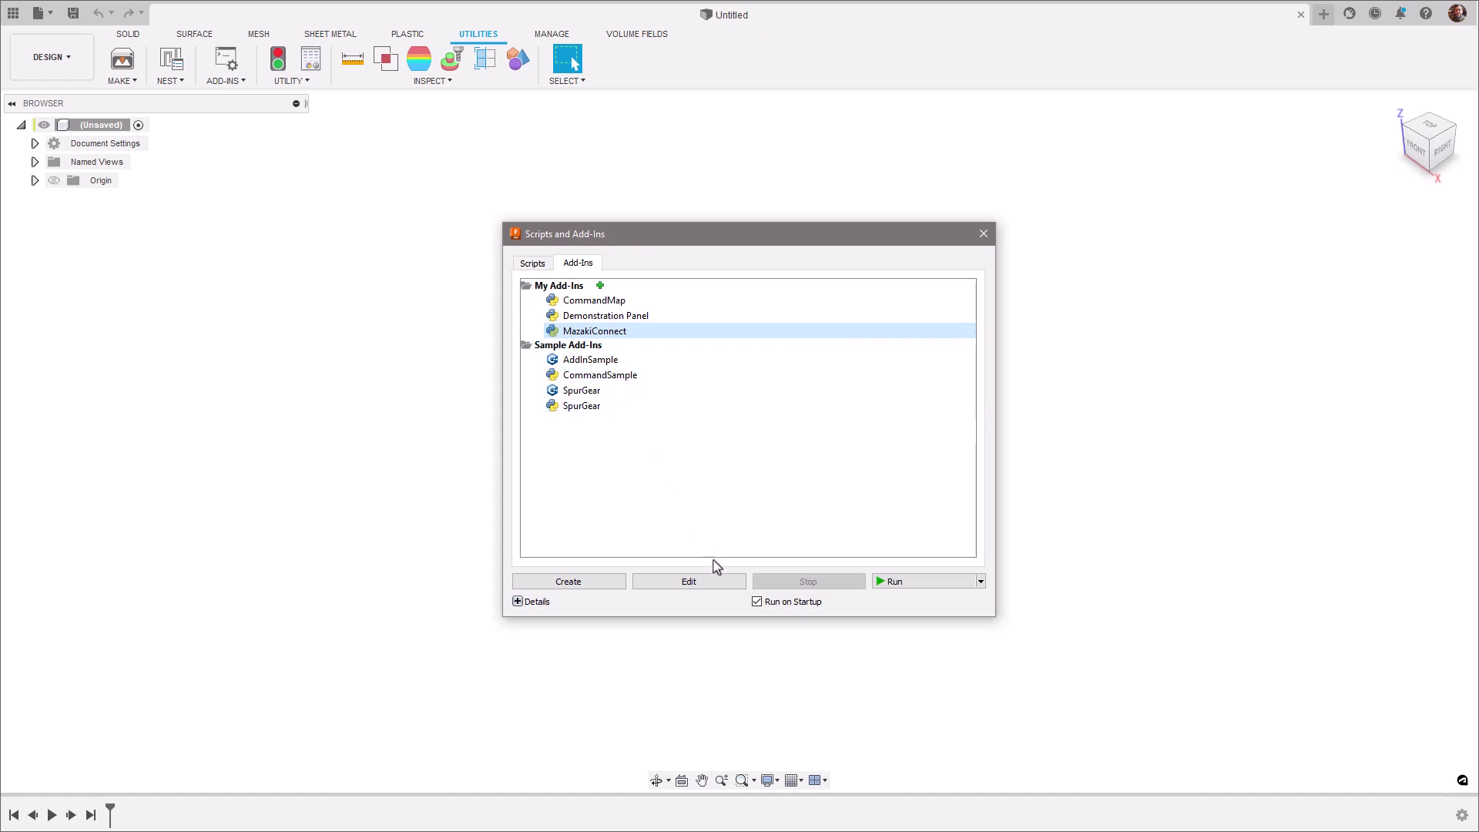
left_click(756, 602)
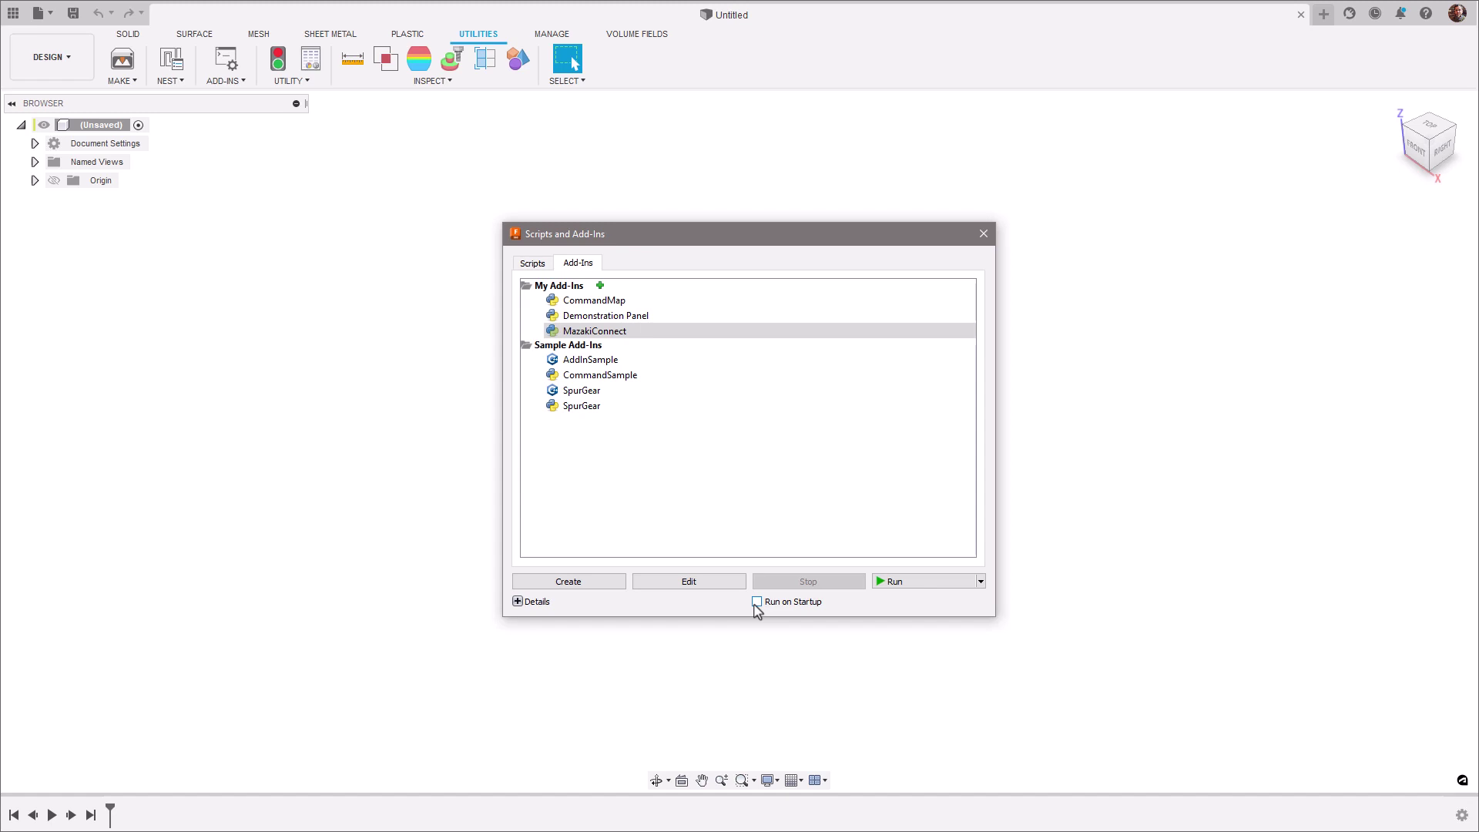
left_click(907, 583)
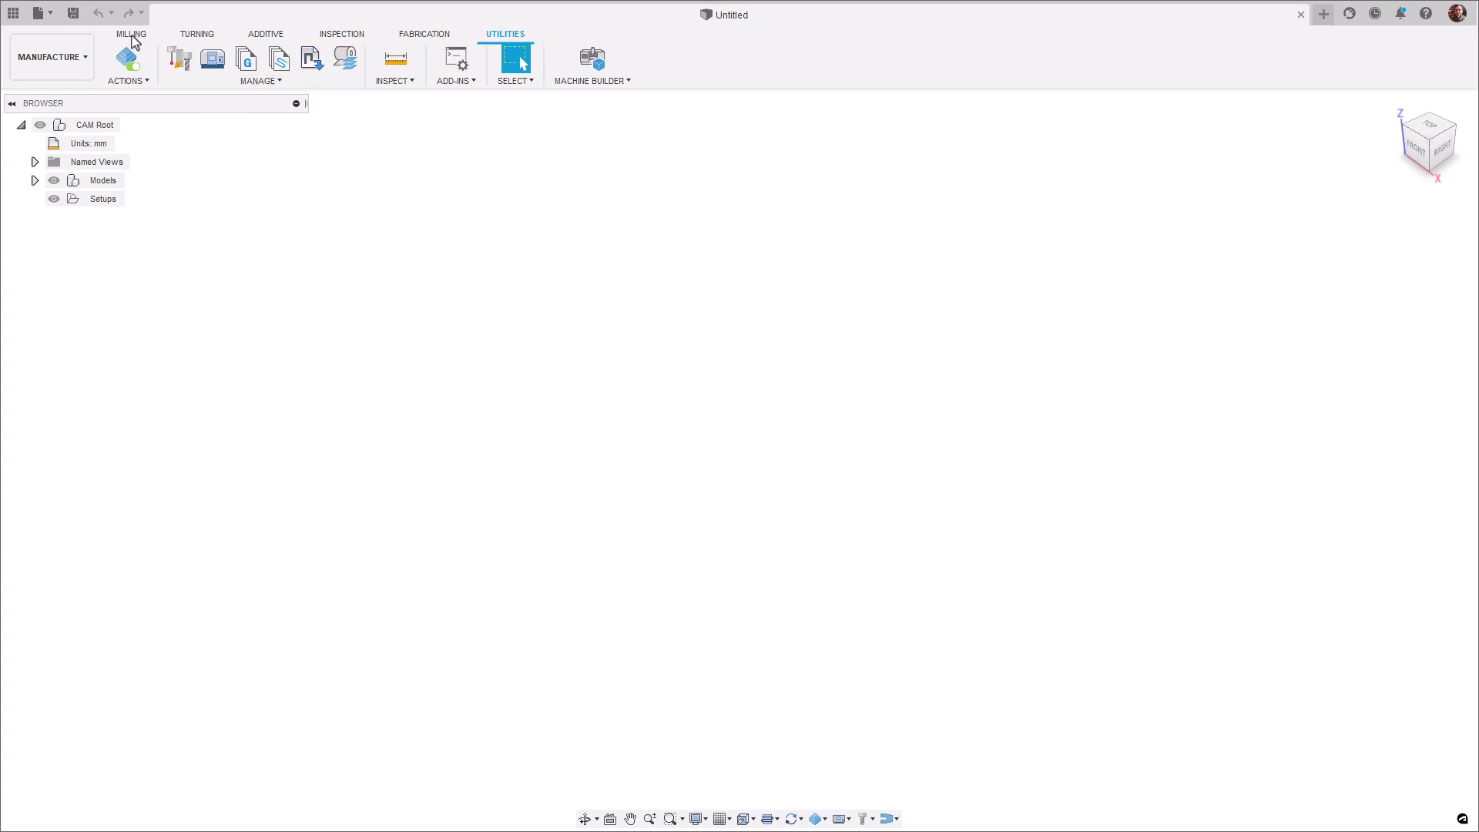
Step: Pin Mazak iConnect from the Milling ACTIONS list to the toolbar
left_click(133, 35)
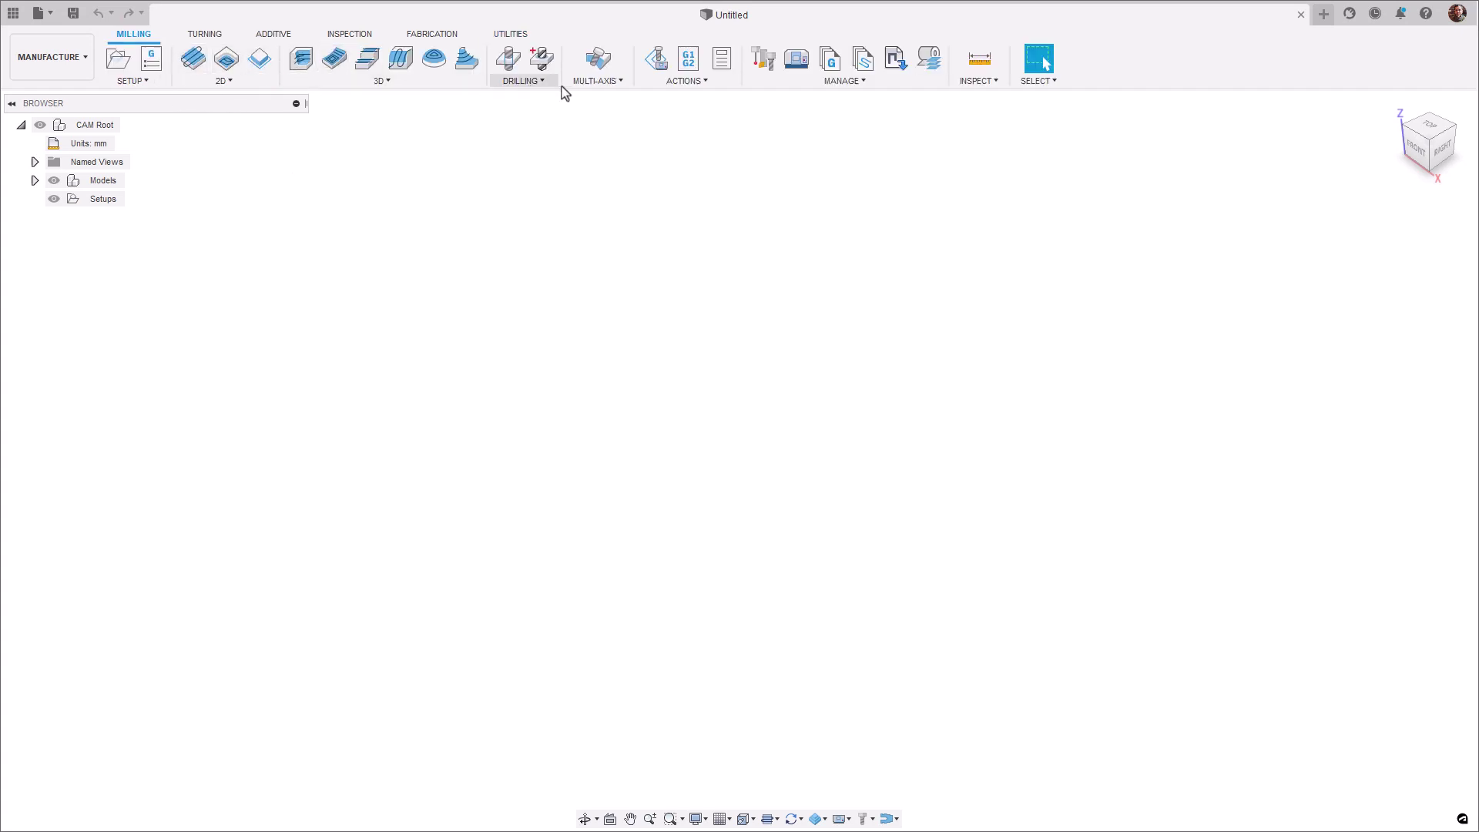
left_click(682, 82)
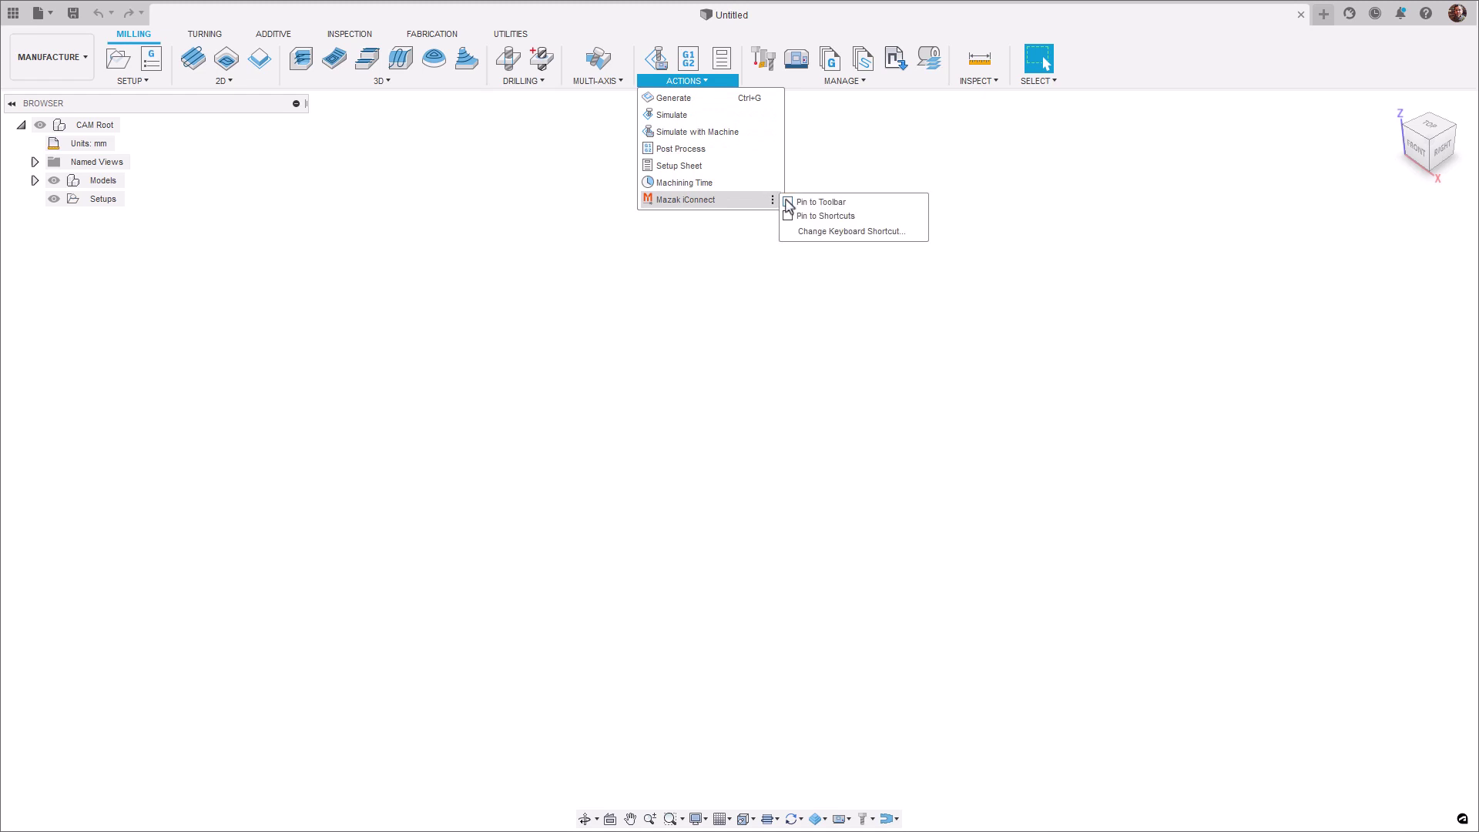
left_click(787, 203)
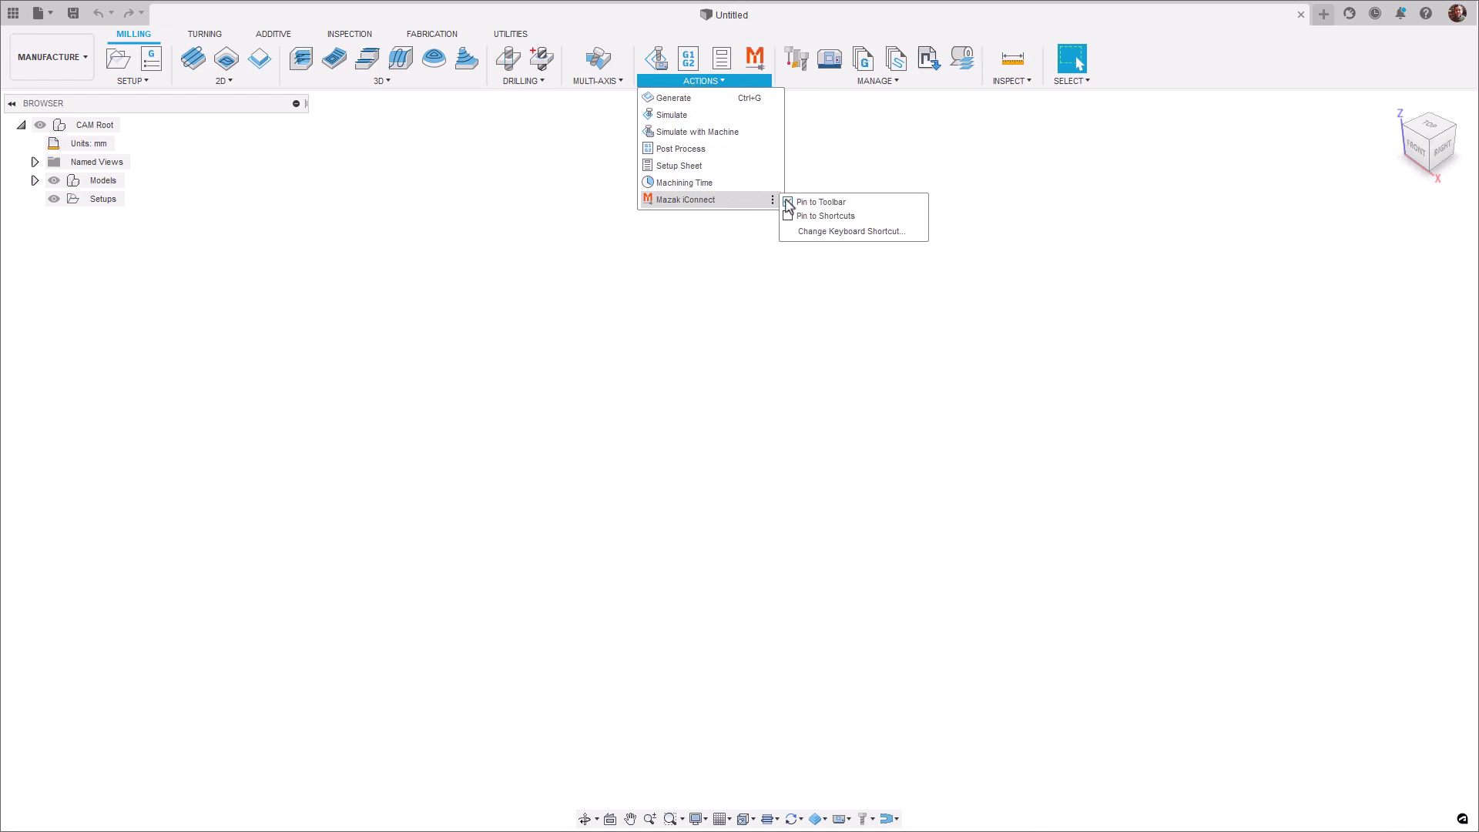
left_click(853, 177)
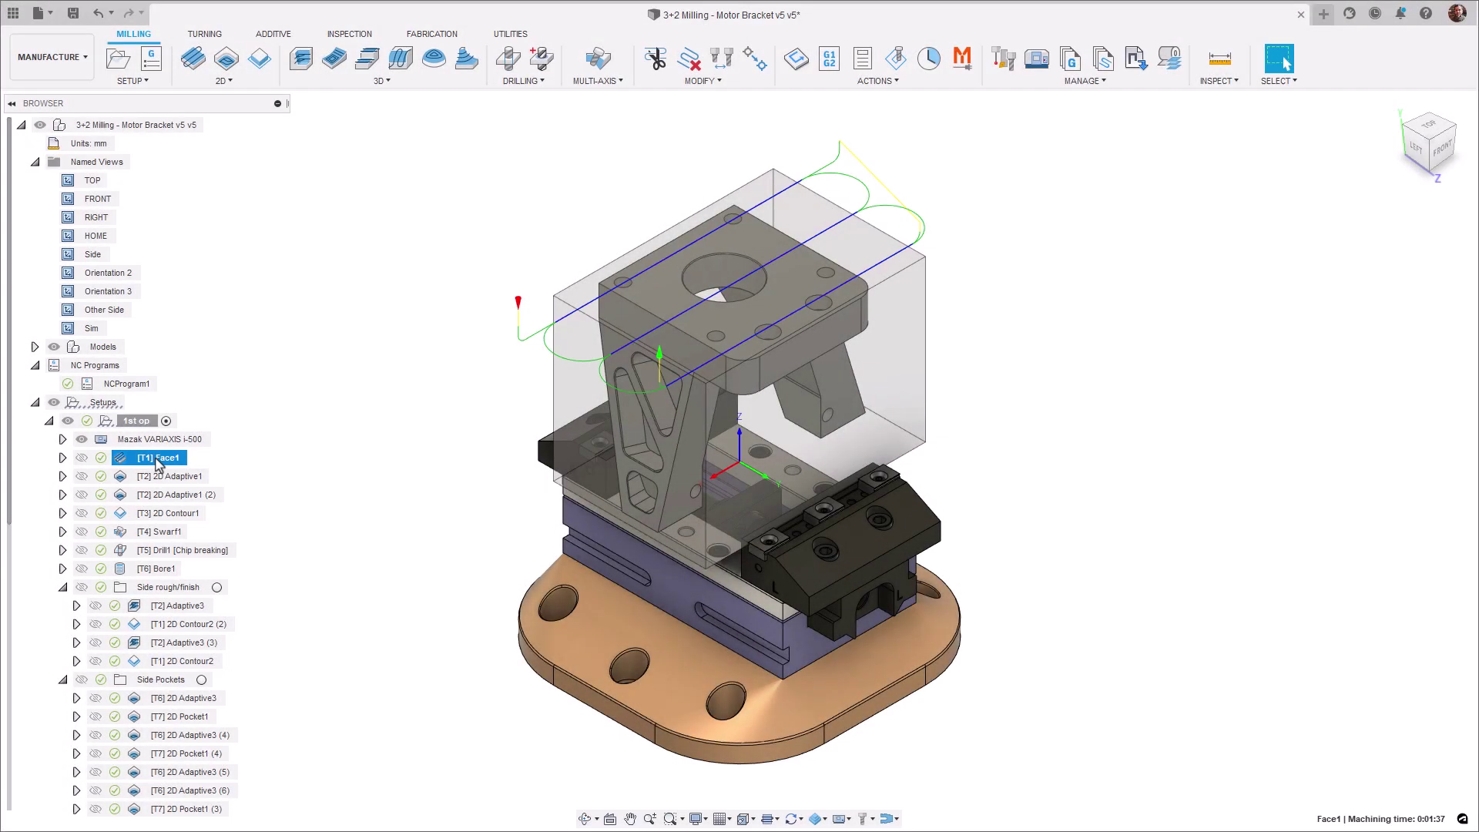
Step: Step through the Bore1, Adaptive3 and 2D Contour2 toolpaths in the Other Side view
key("Down")
key("Down")
key("Down")
key("Down")
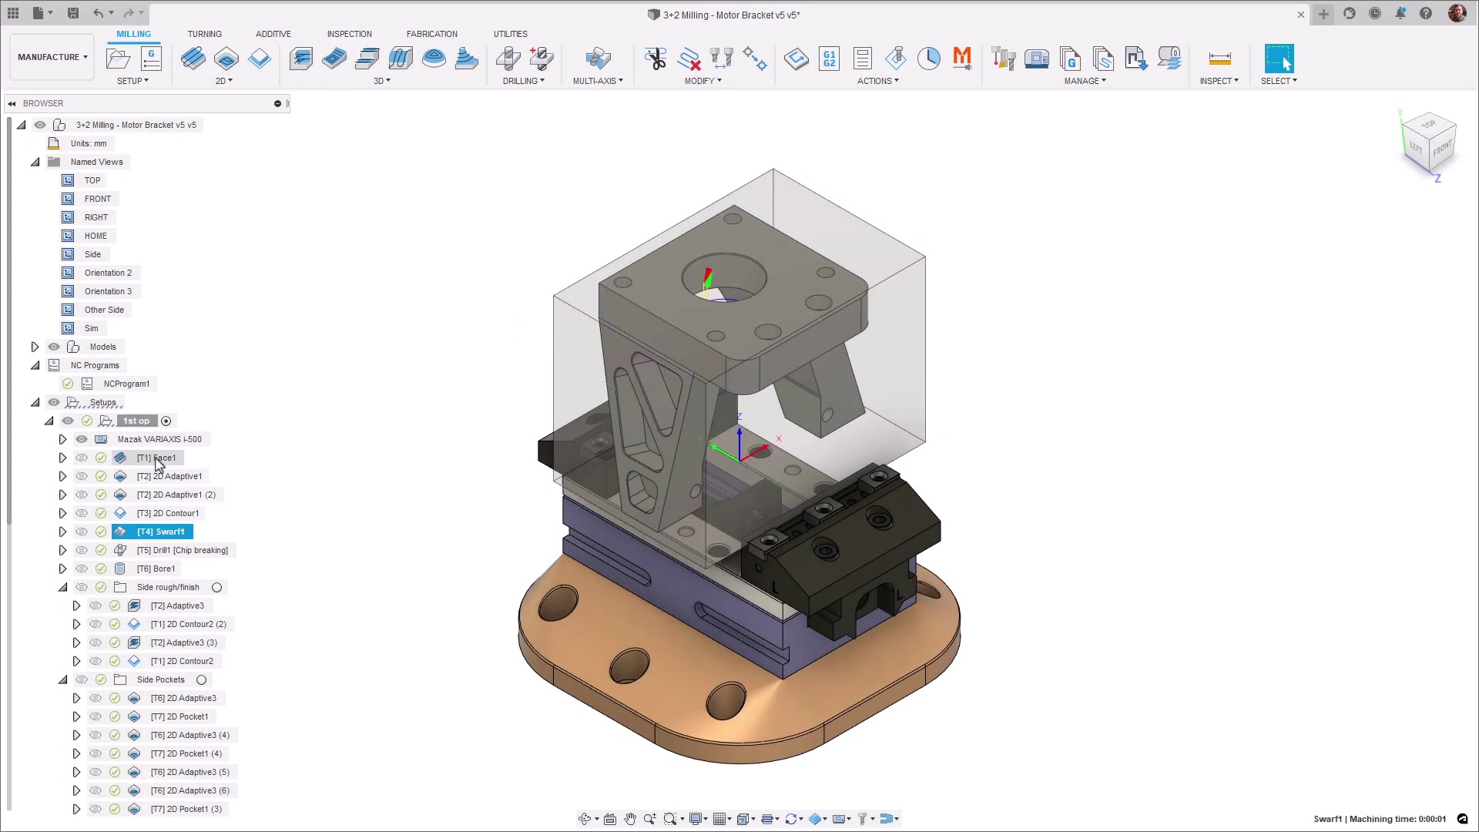
key("Down")
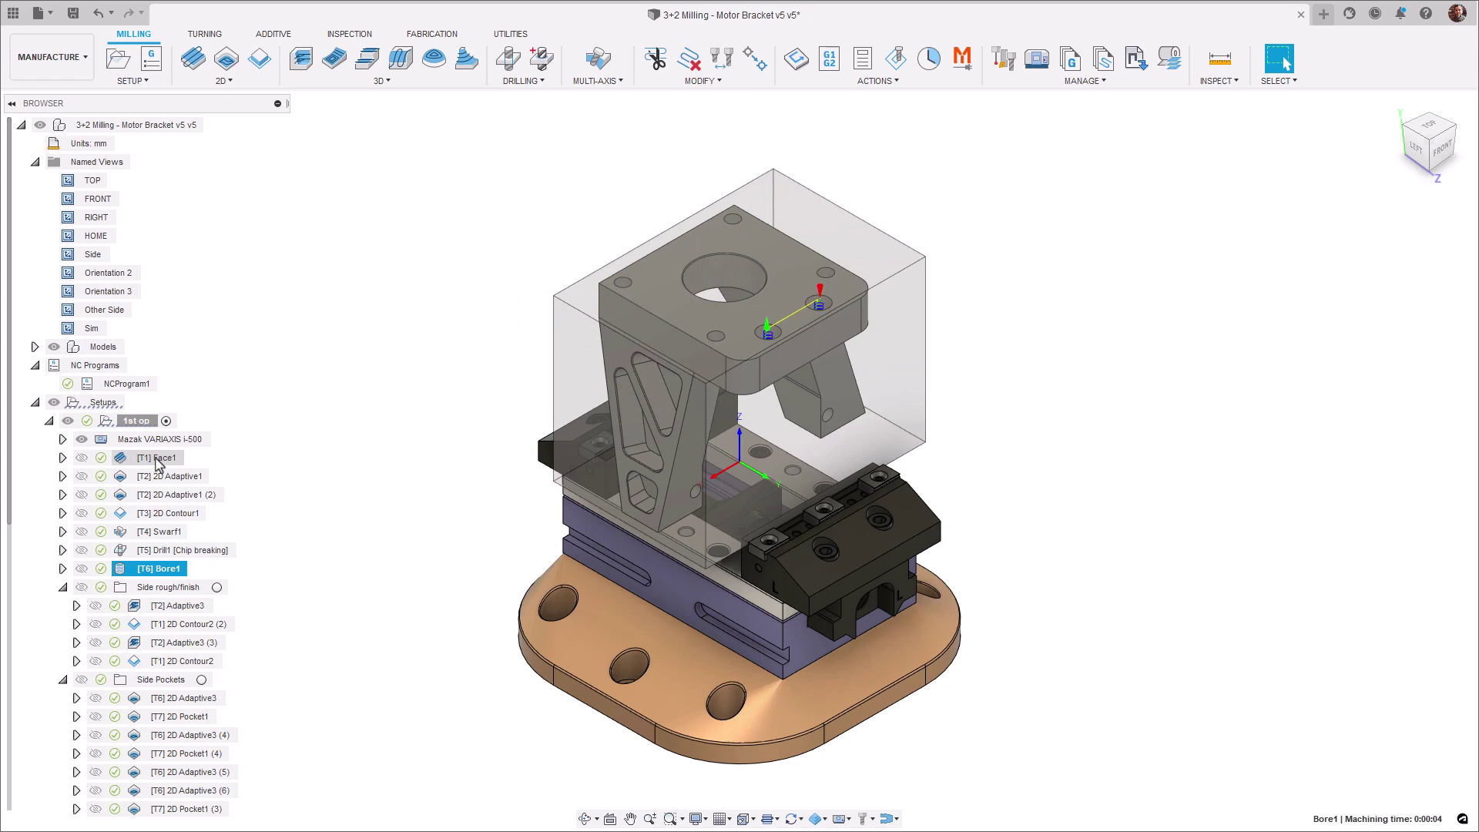
double_click(108, 310)
left_click(189, 608)
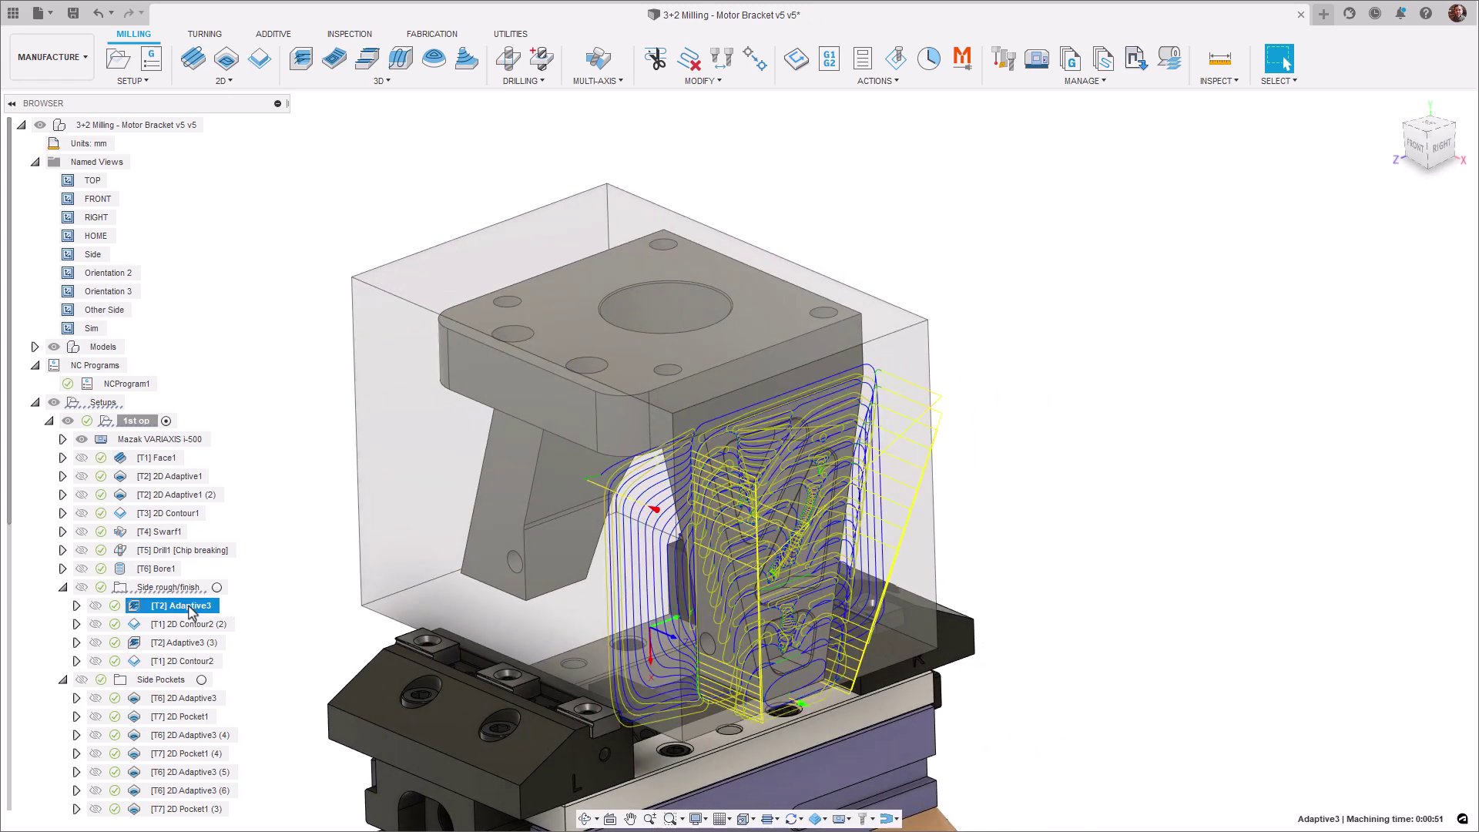
key("Down")
key("Down")
key("Down")
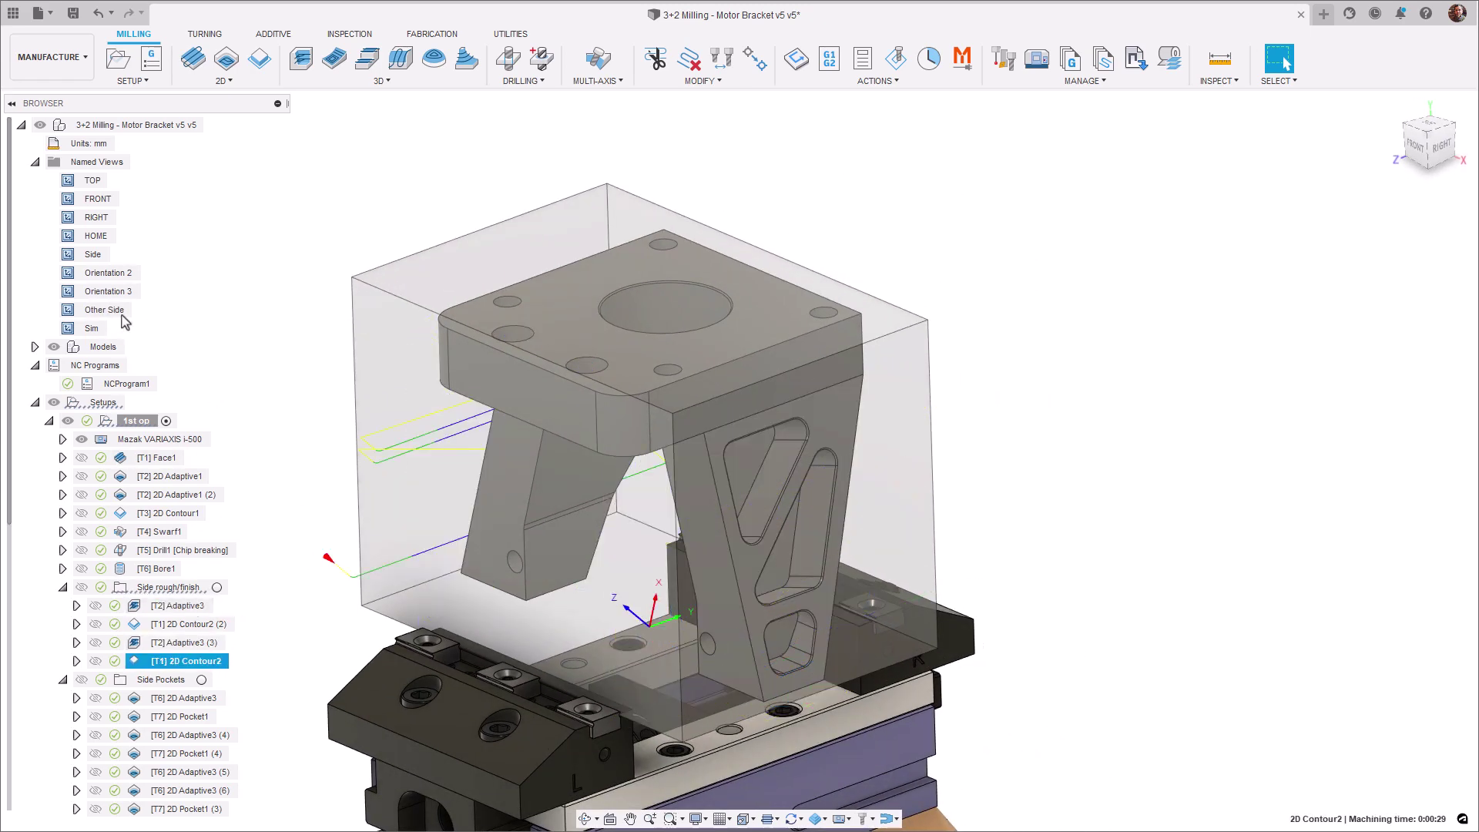
Step: Review 2D Pocket1 and the remaining side toolpaths from the Side view, returning HOME
double_click(92, 254)
left_click(181, 713)
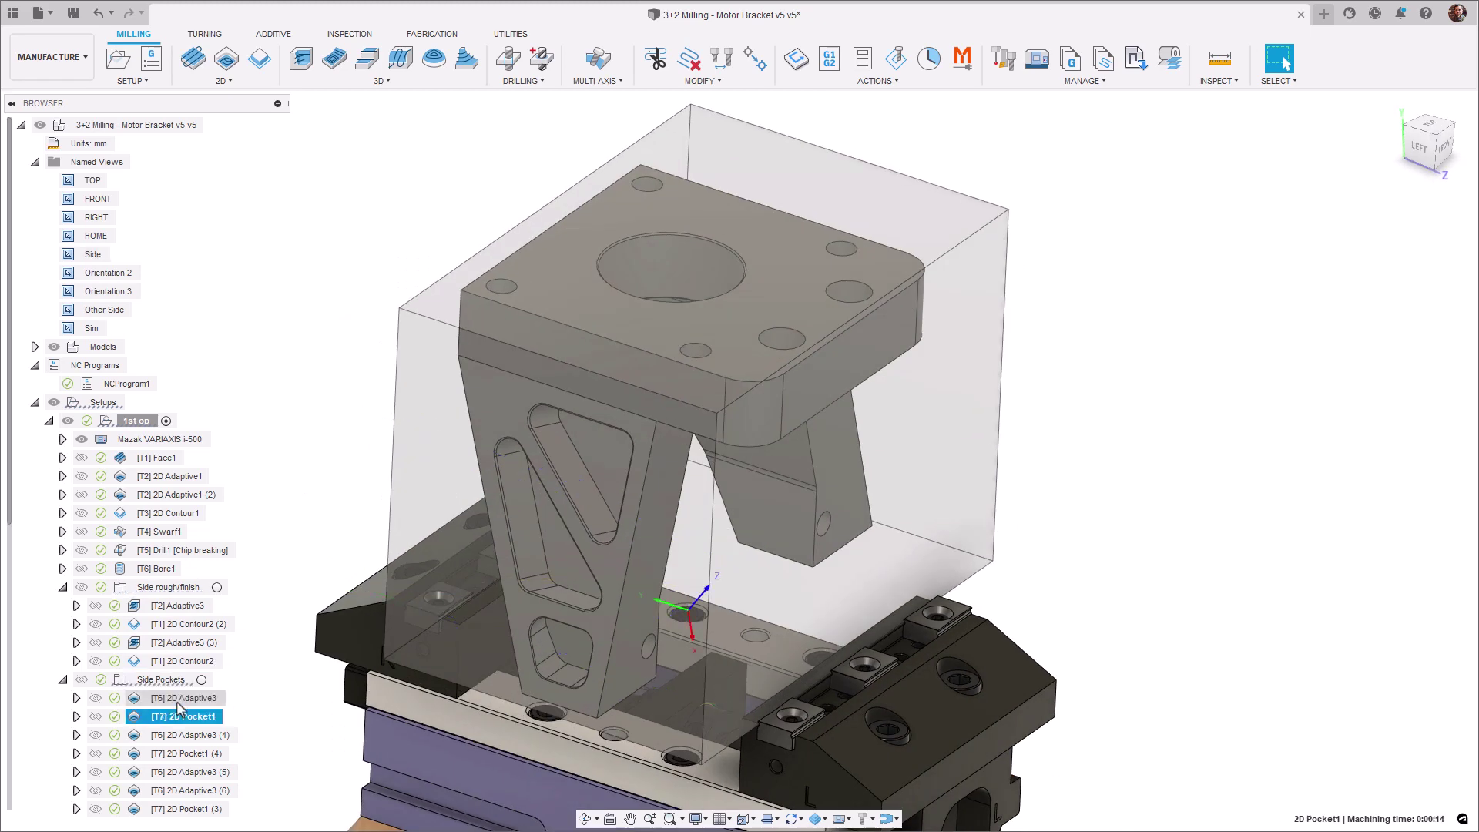
key("Down")
key("Down")
key("Down")
key("Down")
key("Down")
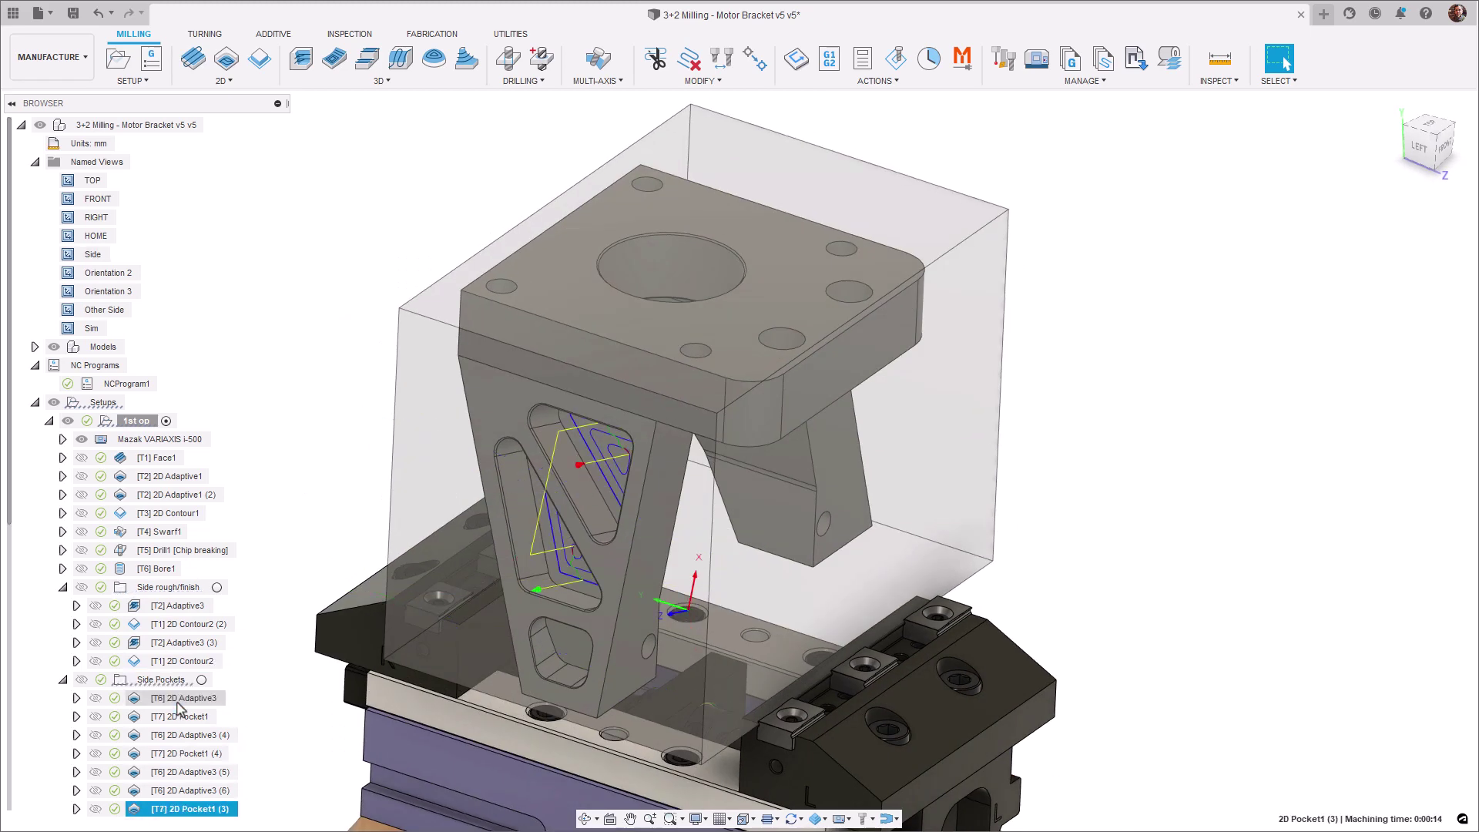
key("Down")
key("Down")
key("Down")
key("Down")
key("Down")
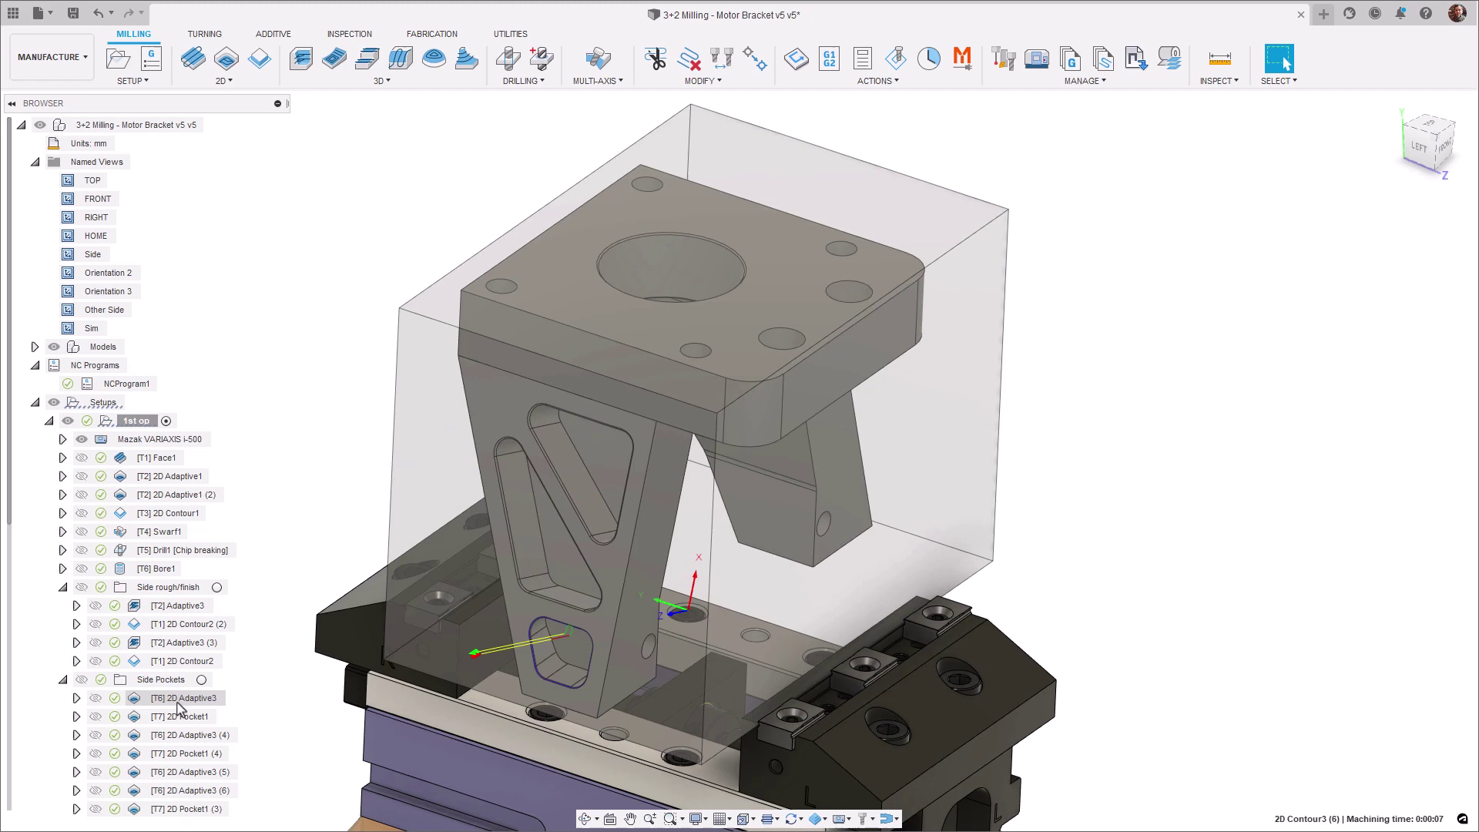
double_click(95, 236)
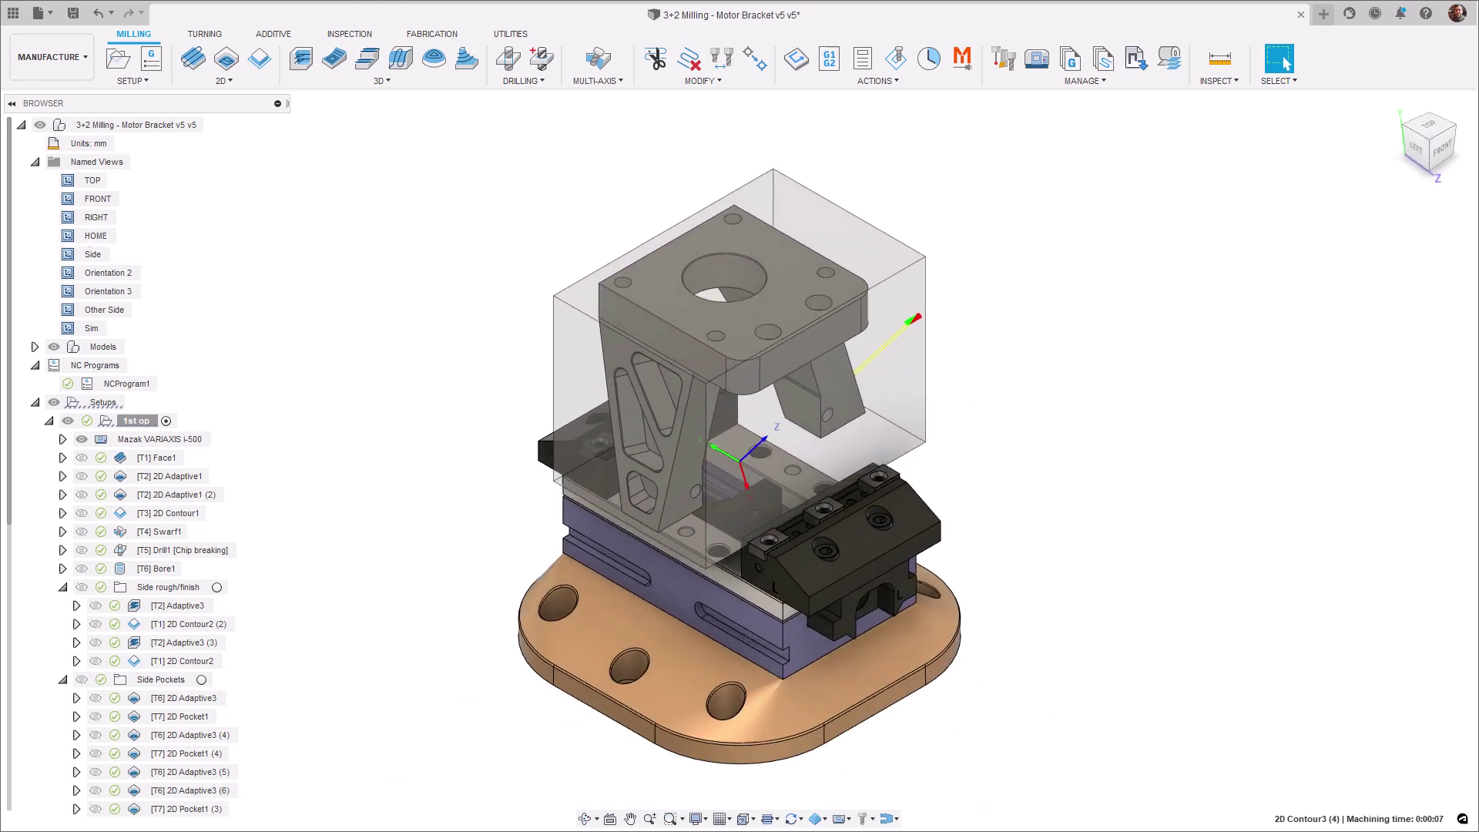
Step: Edit the 1st op setup and inspect its model body, fixture and stock selections
right_click(136, 421)
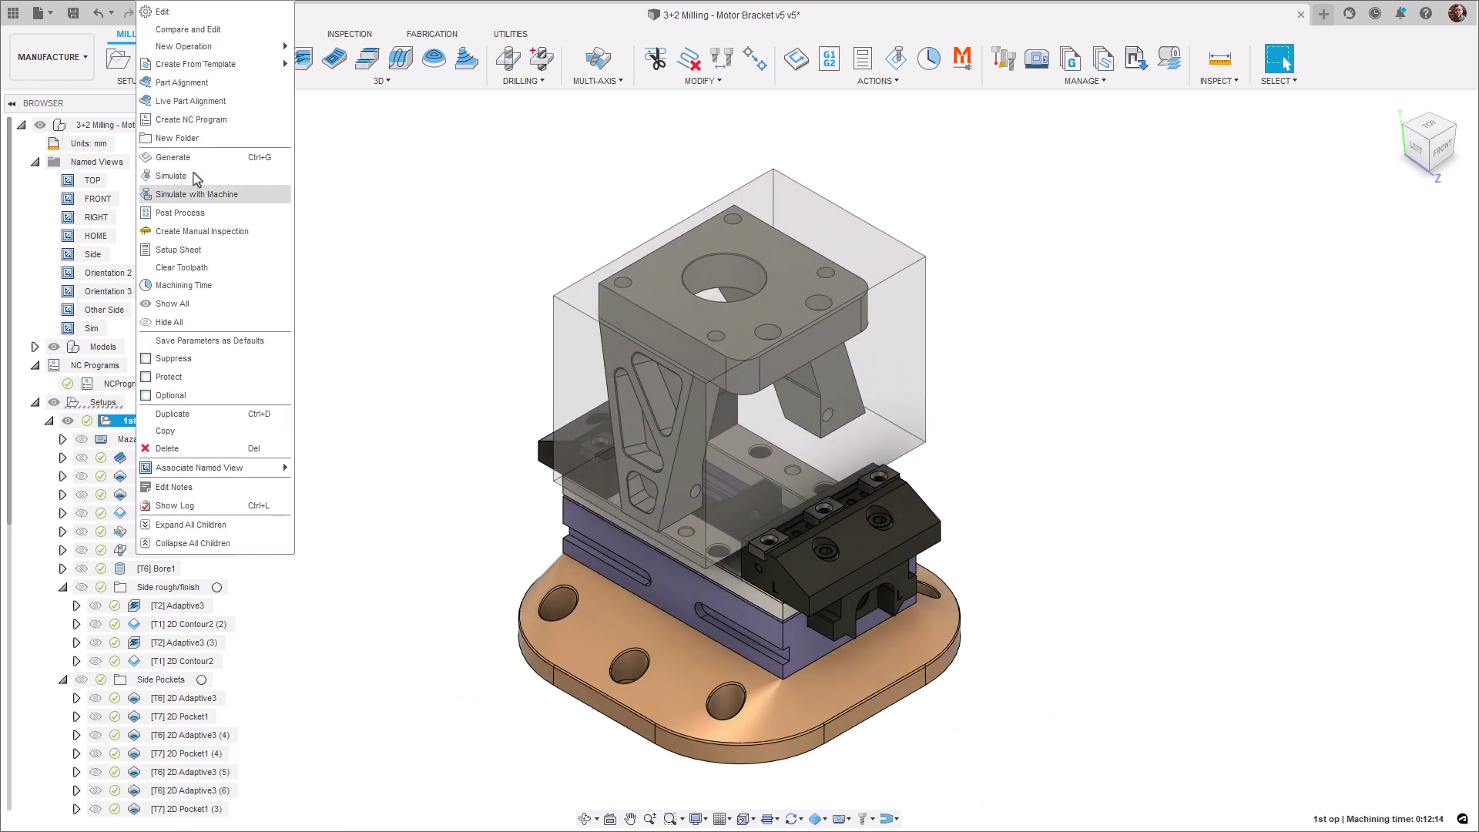
left_click(192, 17)
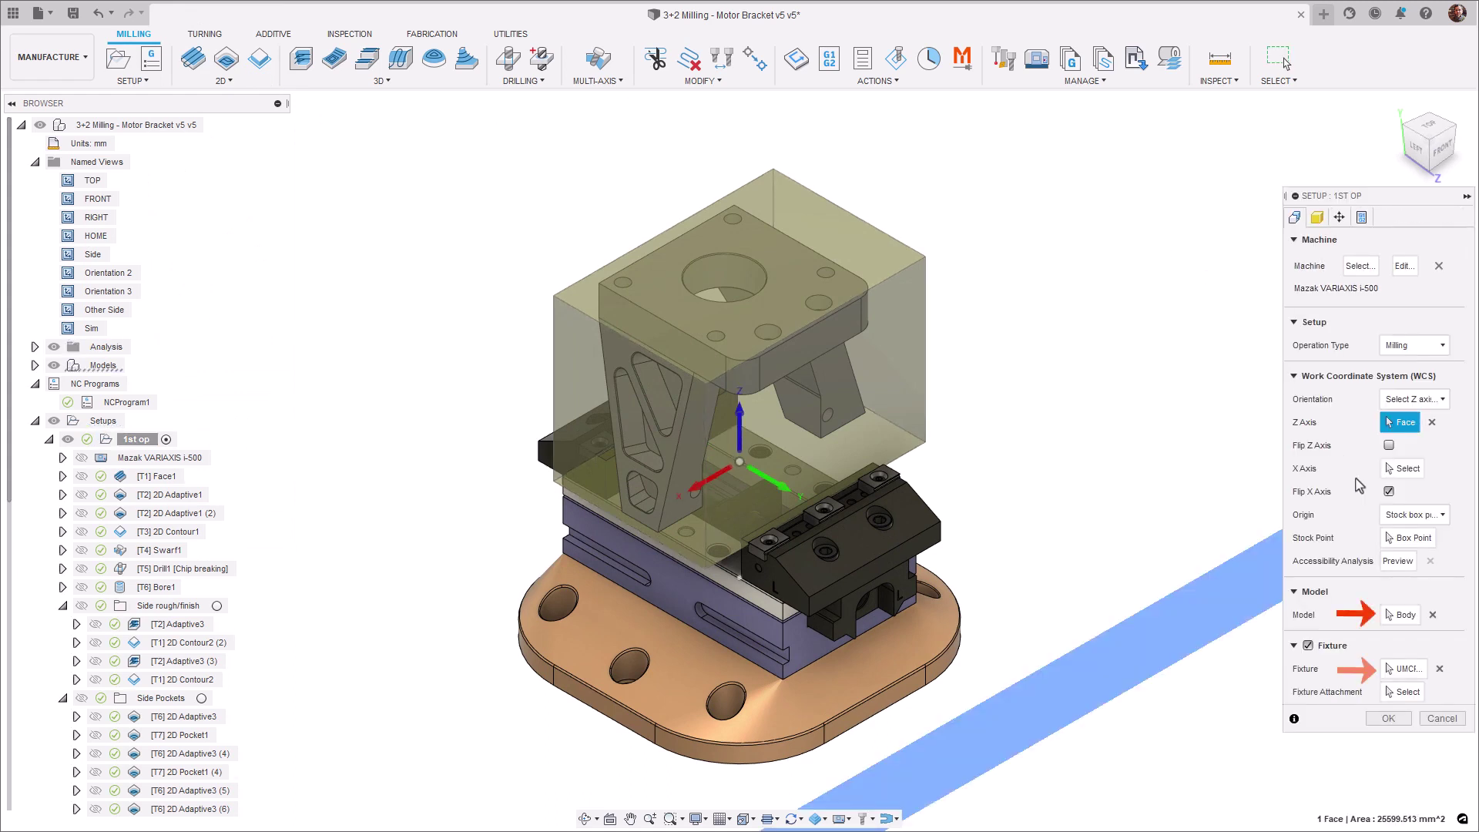
left_click(1400, 616)
left_click(1403, 668)
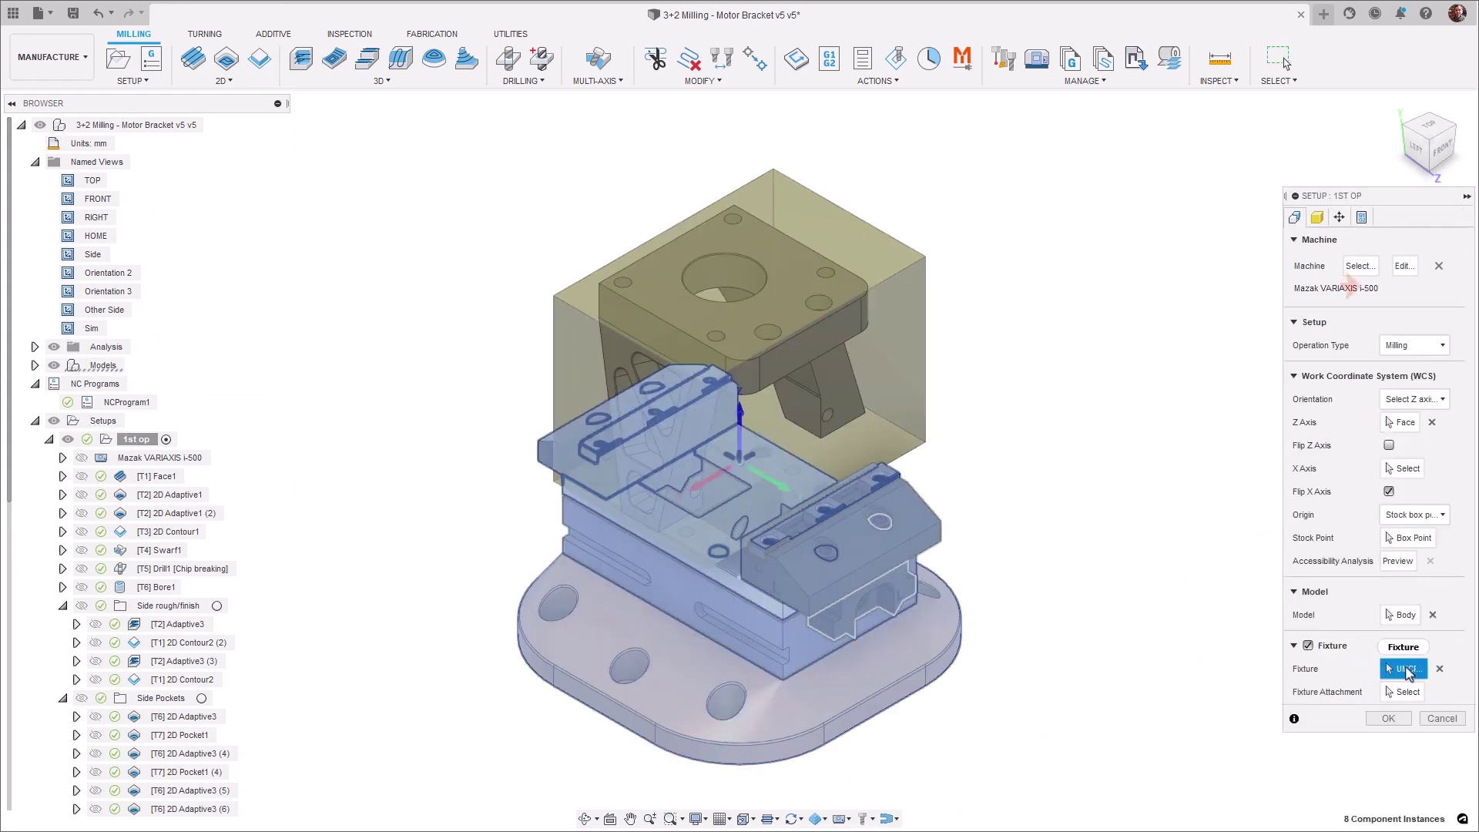
left_click(1317, 218)
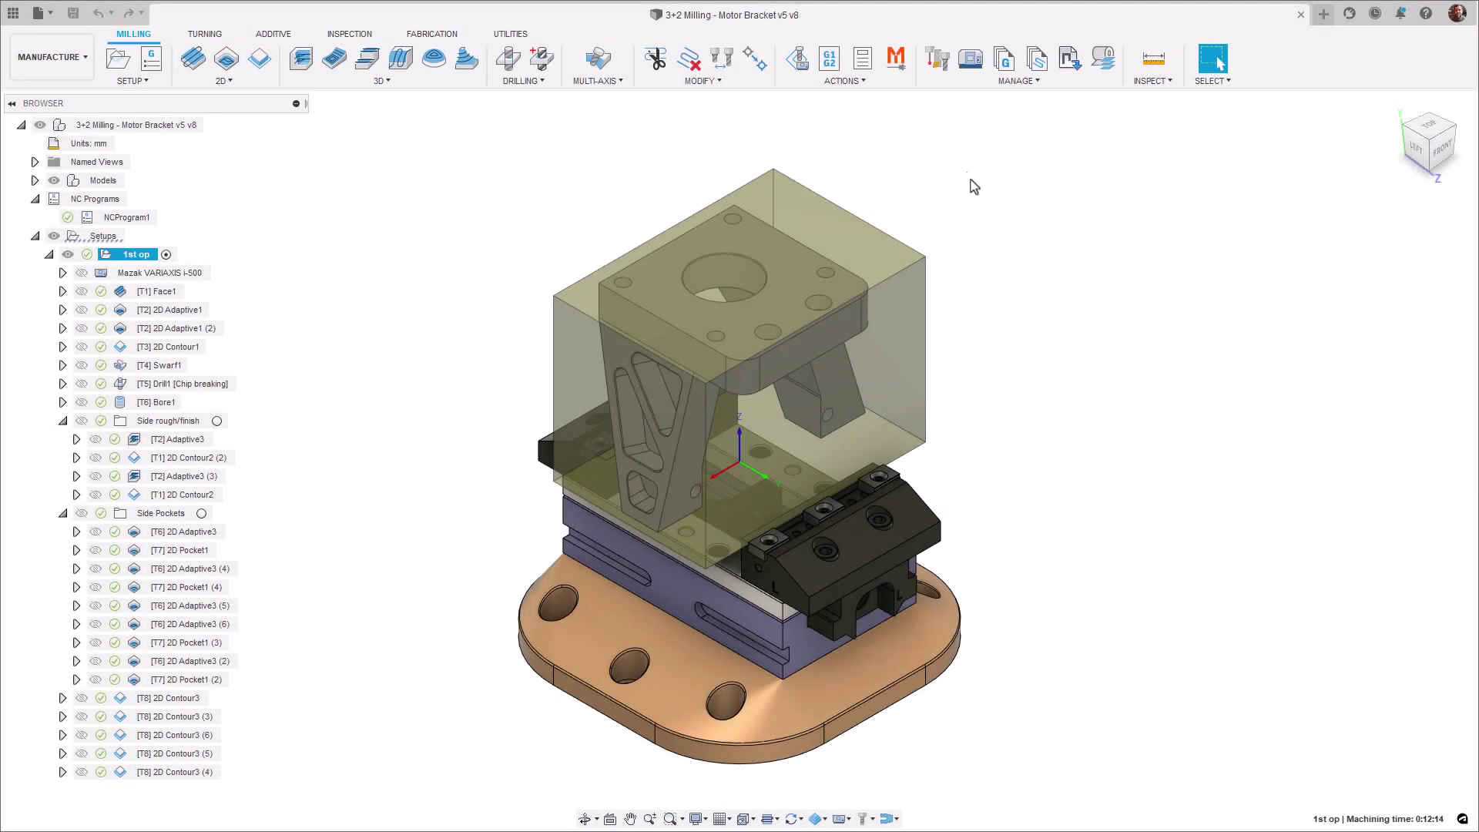
Step: Bring up the Mazak iConnect export panel via the orange M icon in Actions
left_click(895, 60)
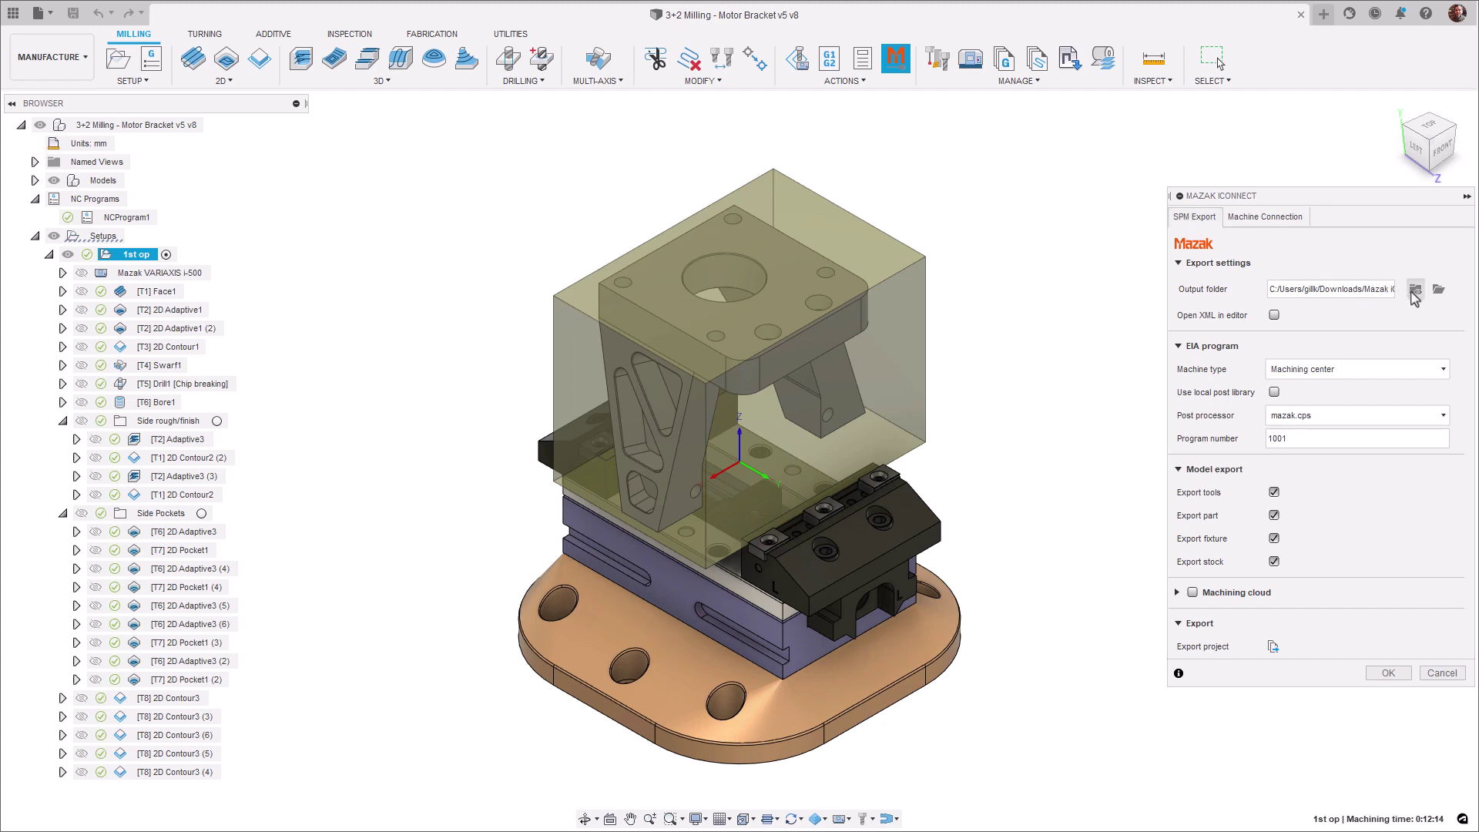
Step: Choose Downloads\Mazak iConnect as the export output folder
left_click(1437, 290)
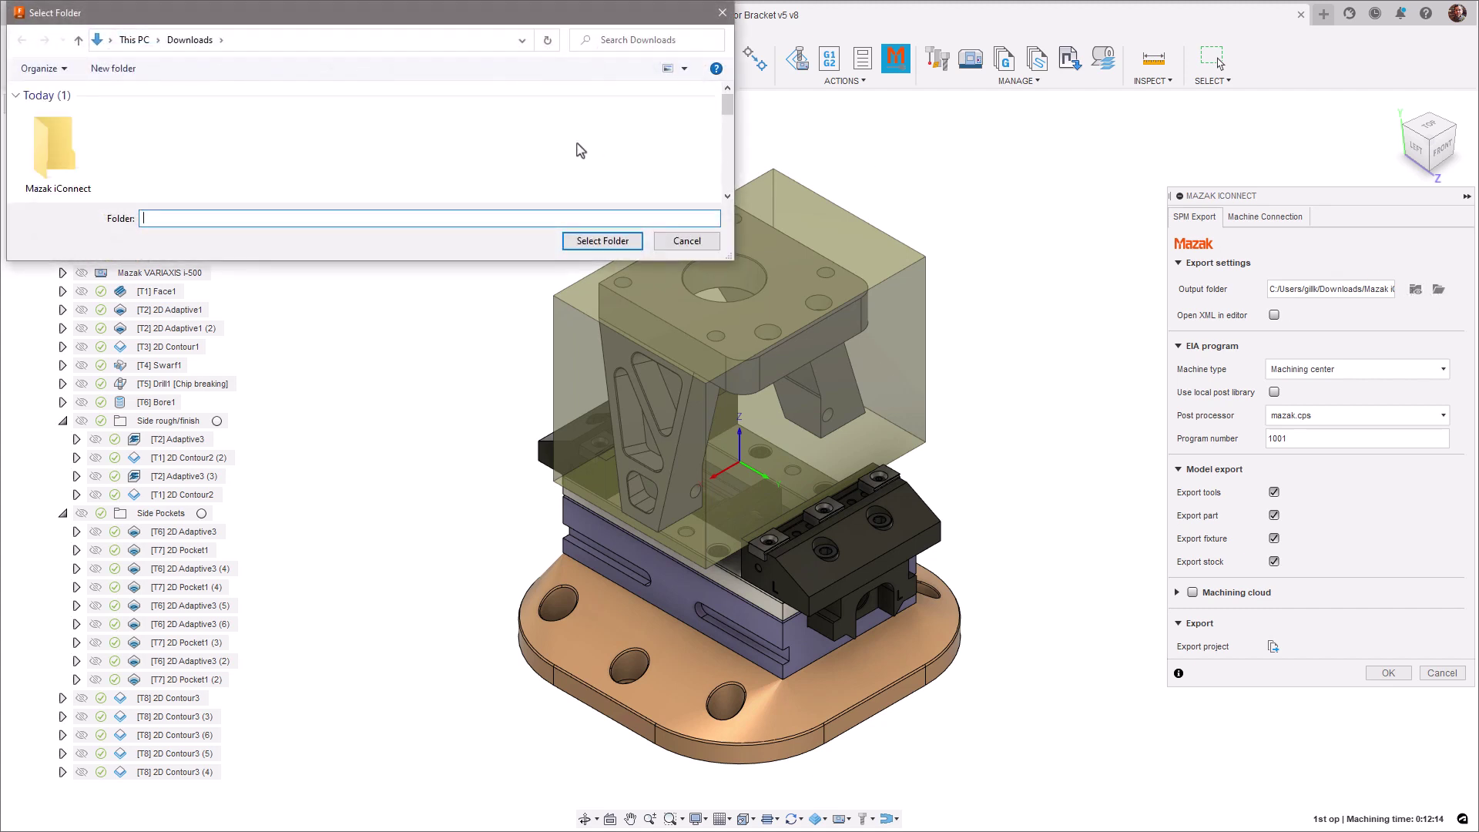
left_click(43, 150)
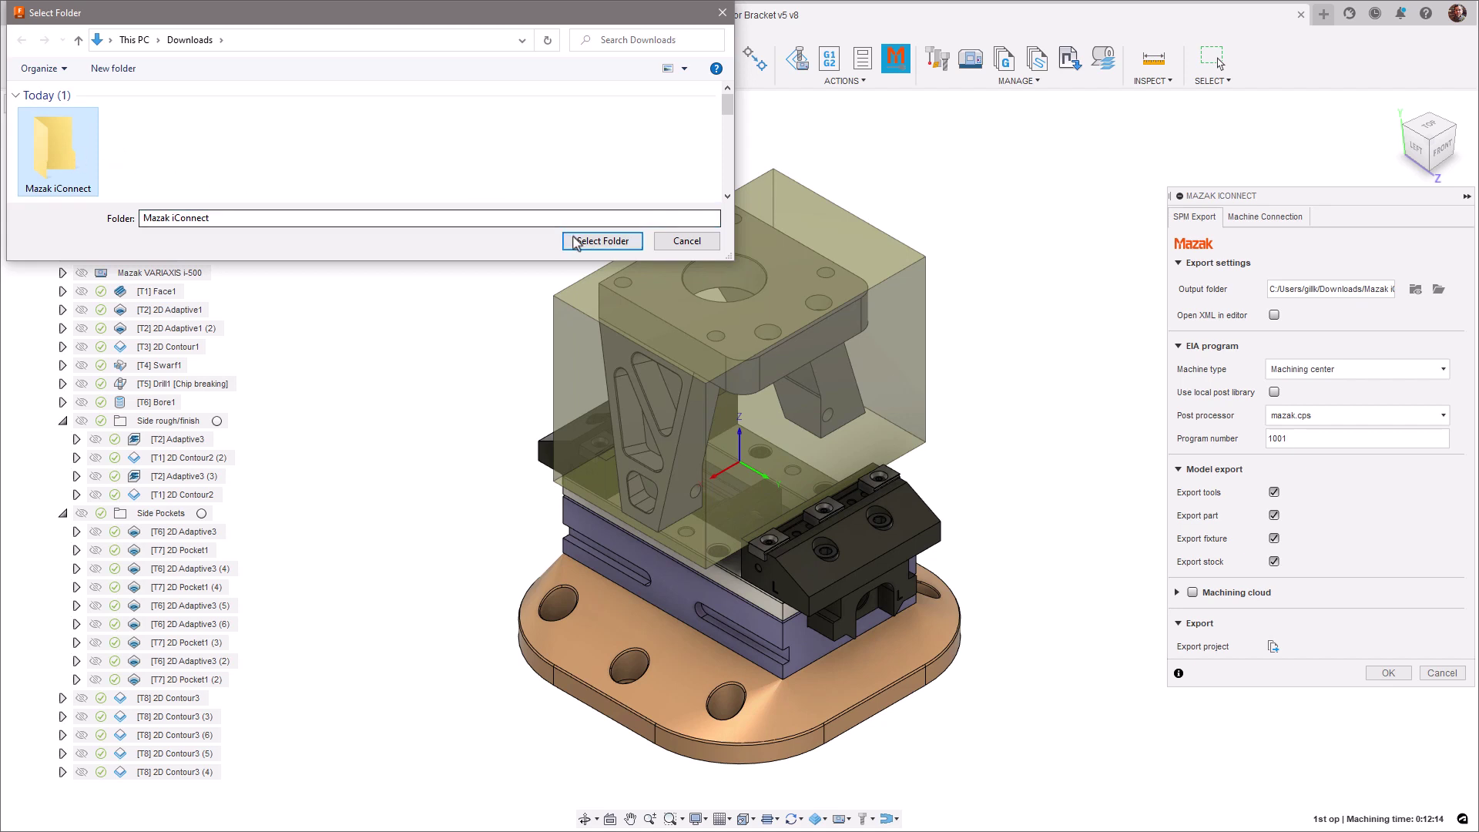
left_click(602, 240)
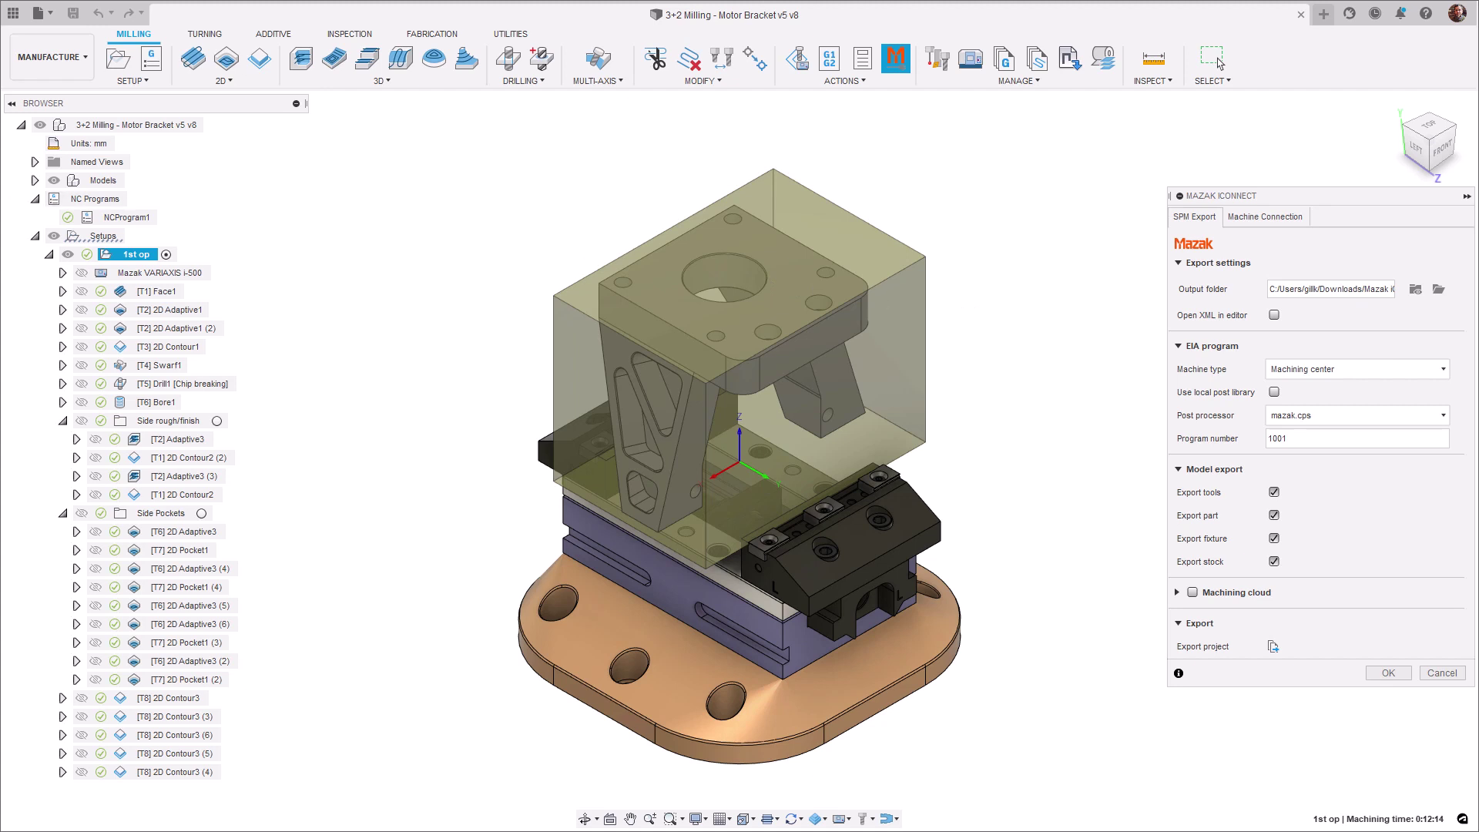
left_click(1377, 375)
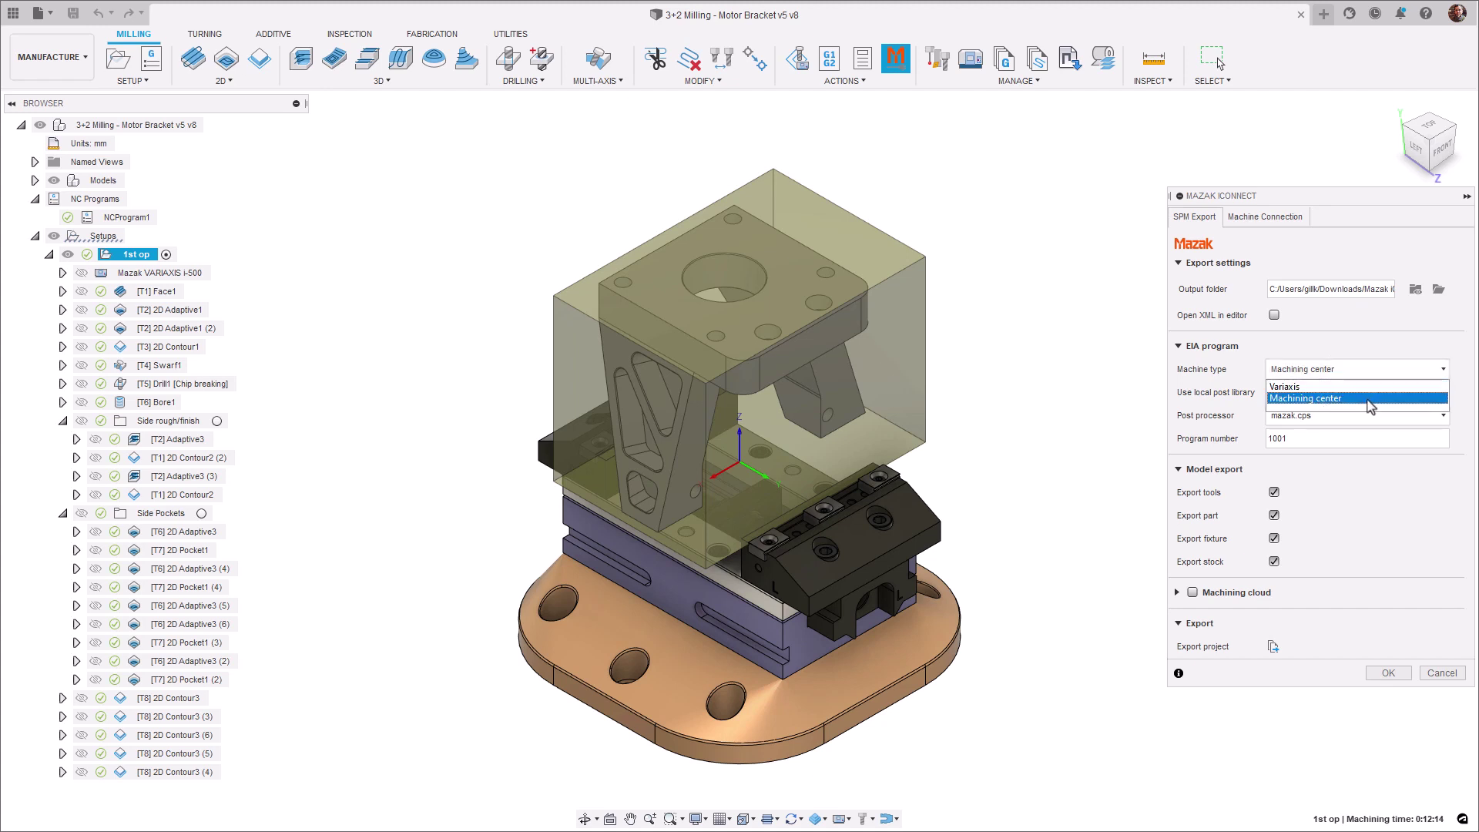
left_click(1370, 398)
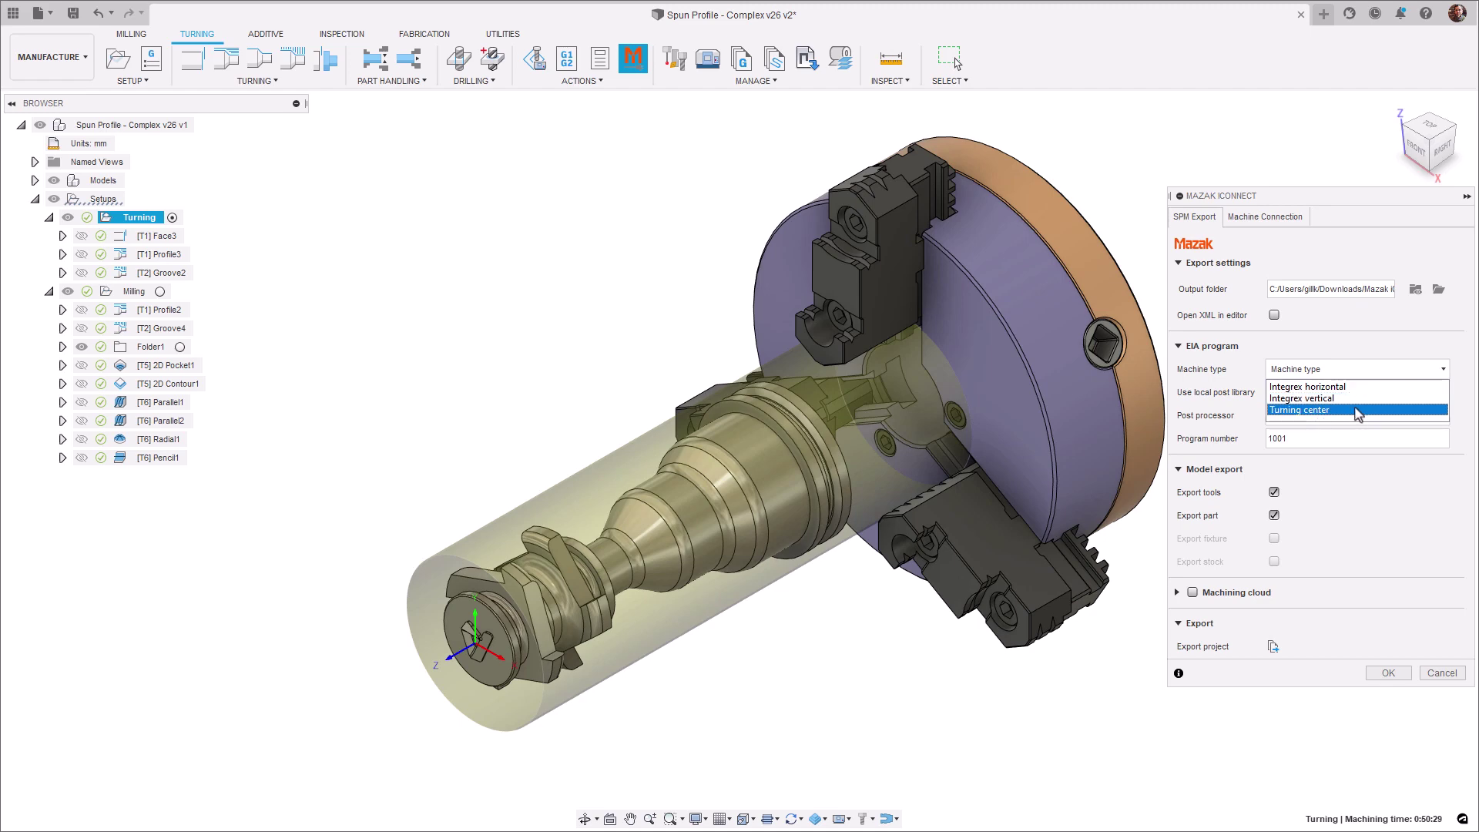
left_click(1370, 370)
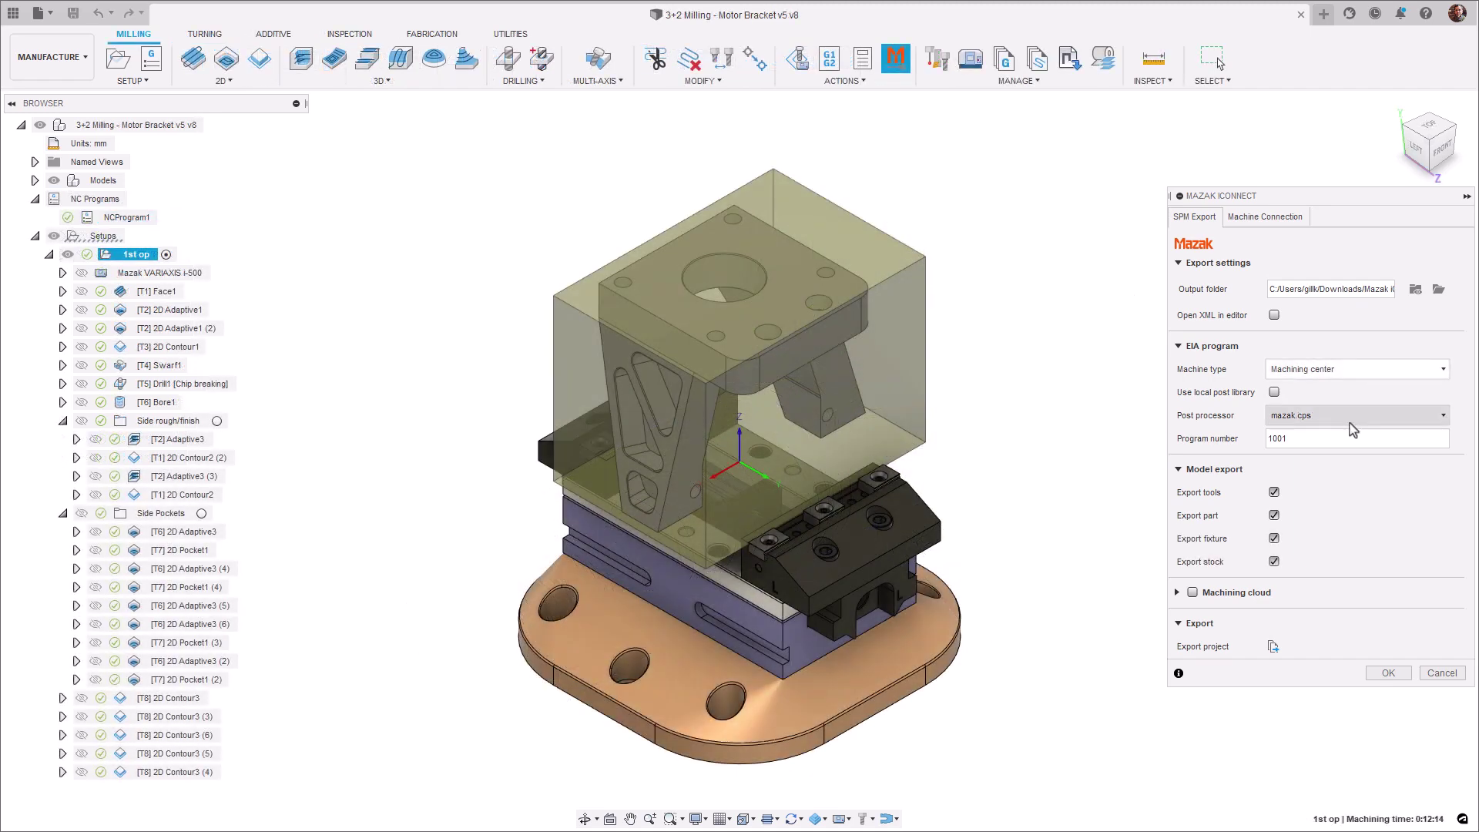
left_click(1379, 417)
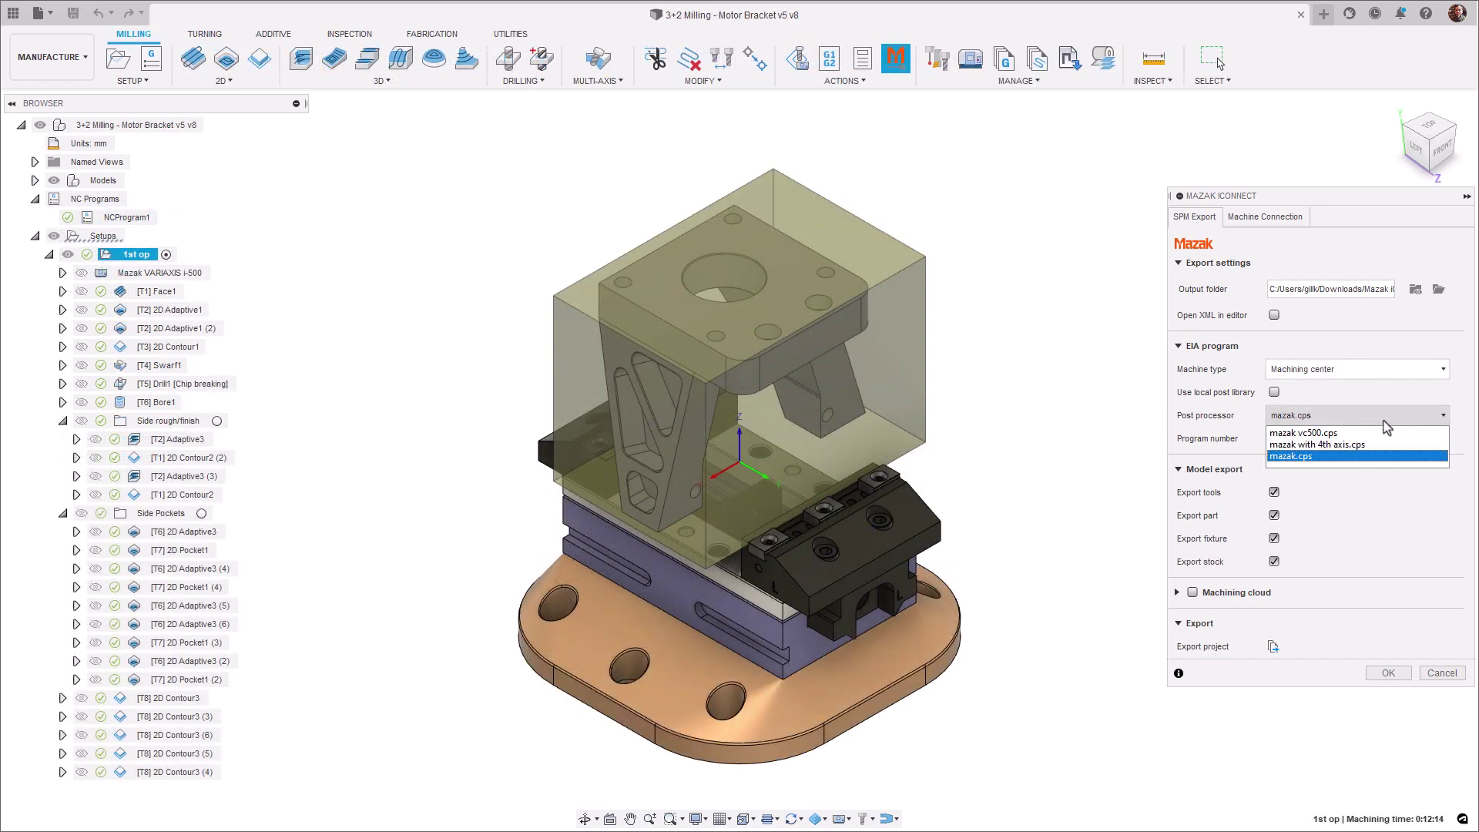
left_click(1384, 422)
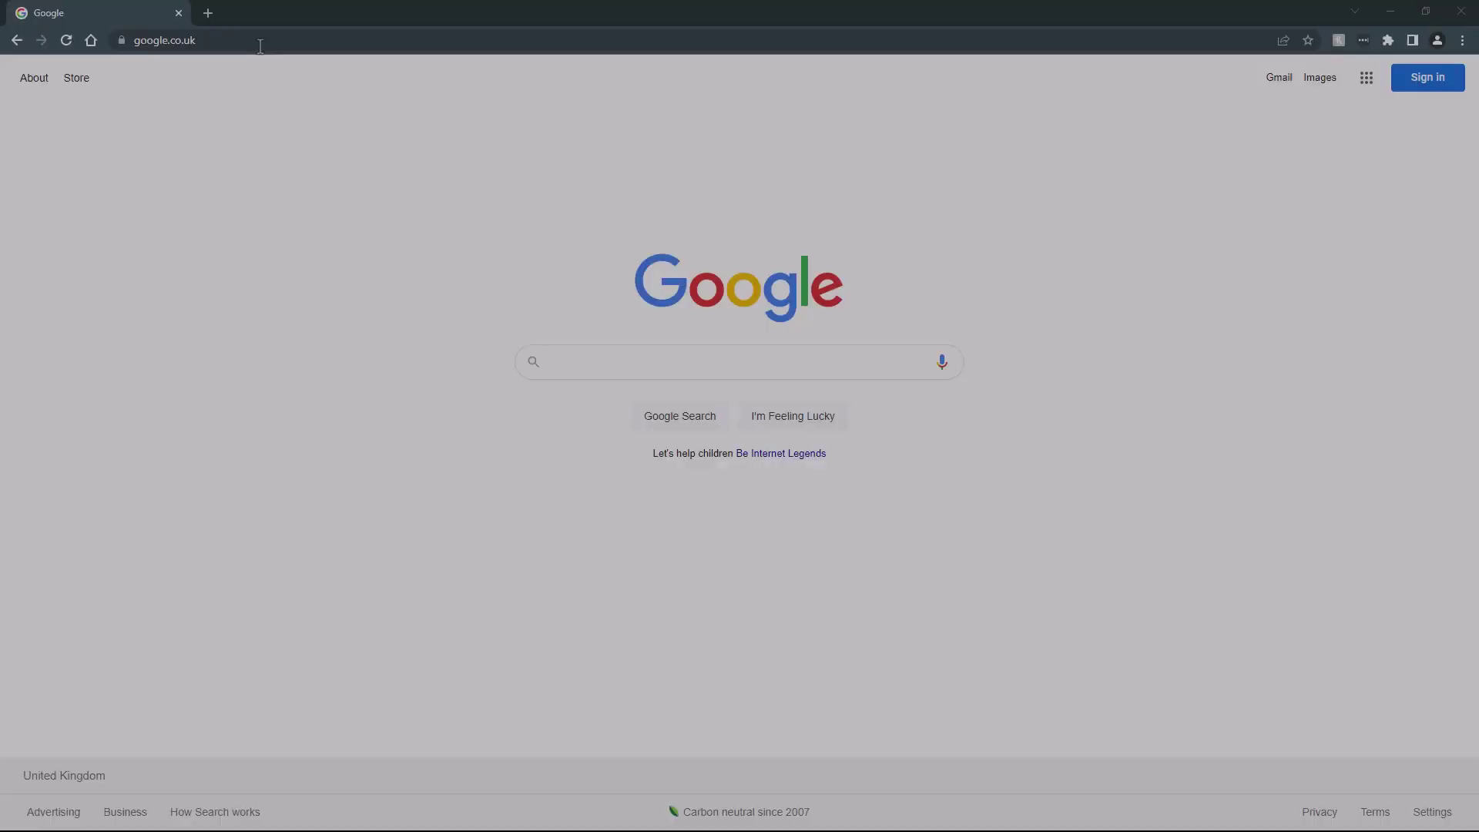
Step: Go to cam.autodesk.com/hsmposts, search 'Mazak', and download the mazak.cps post
left_click(259, 43)
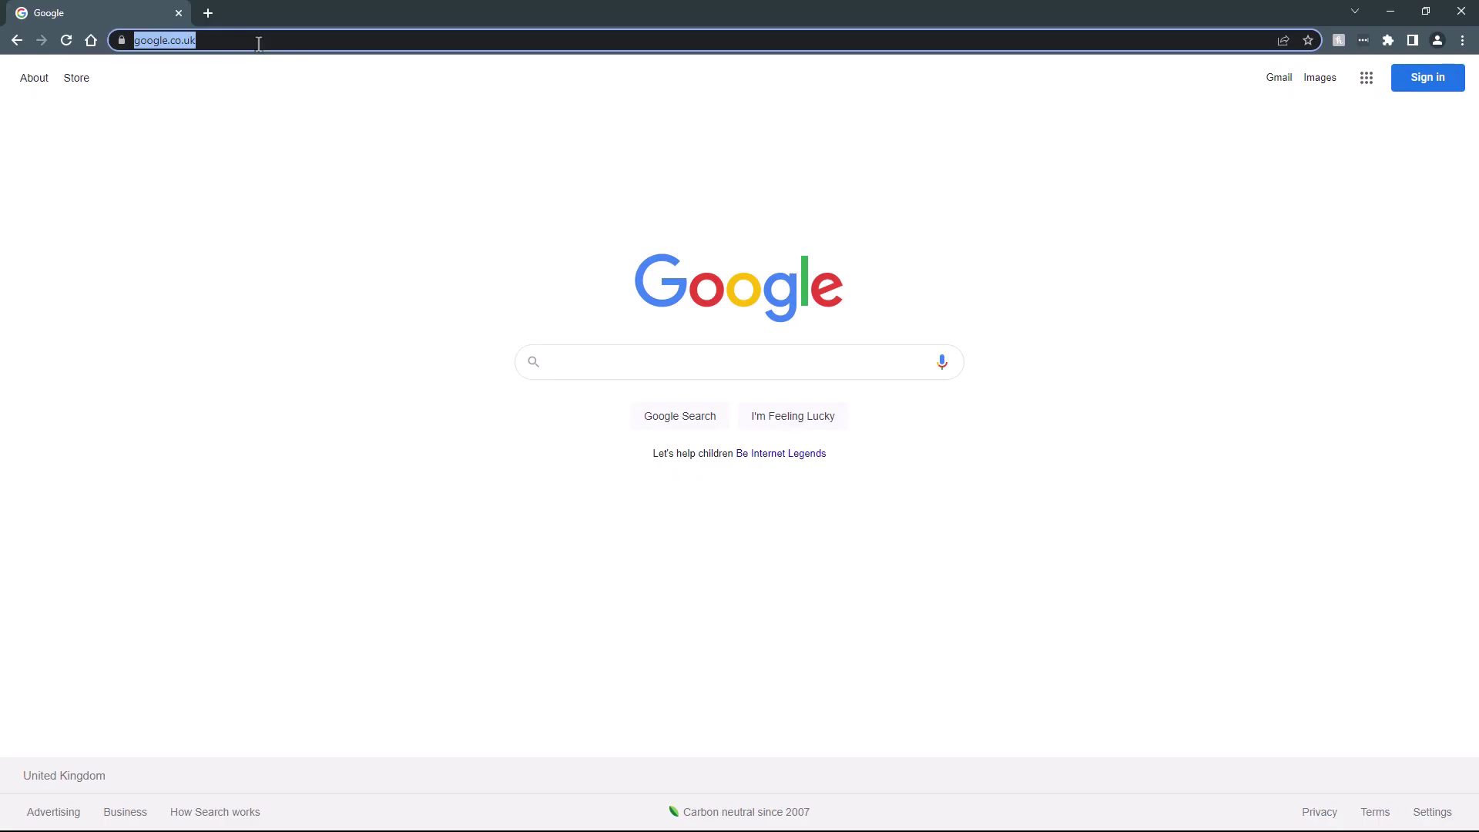
type("cam.autodesk.com/hsmposts")
left_click(248, 67)
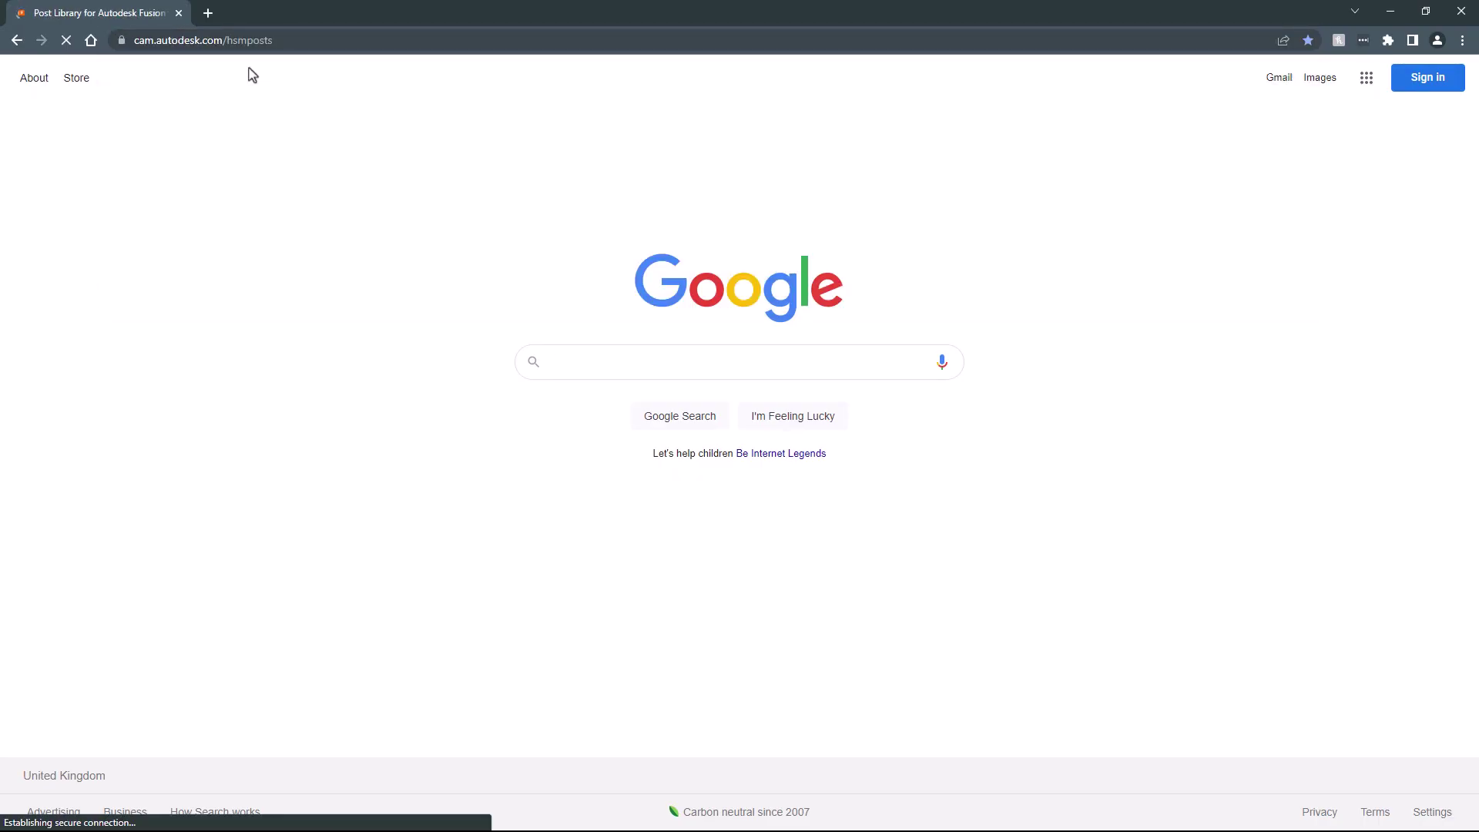
left_click(418, 368)
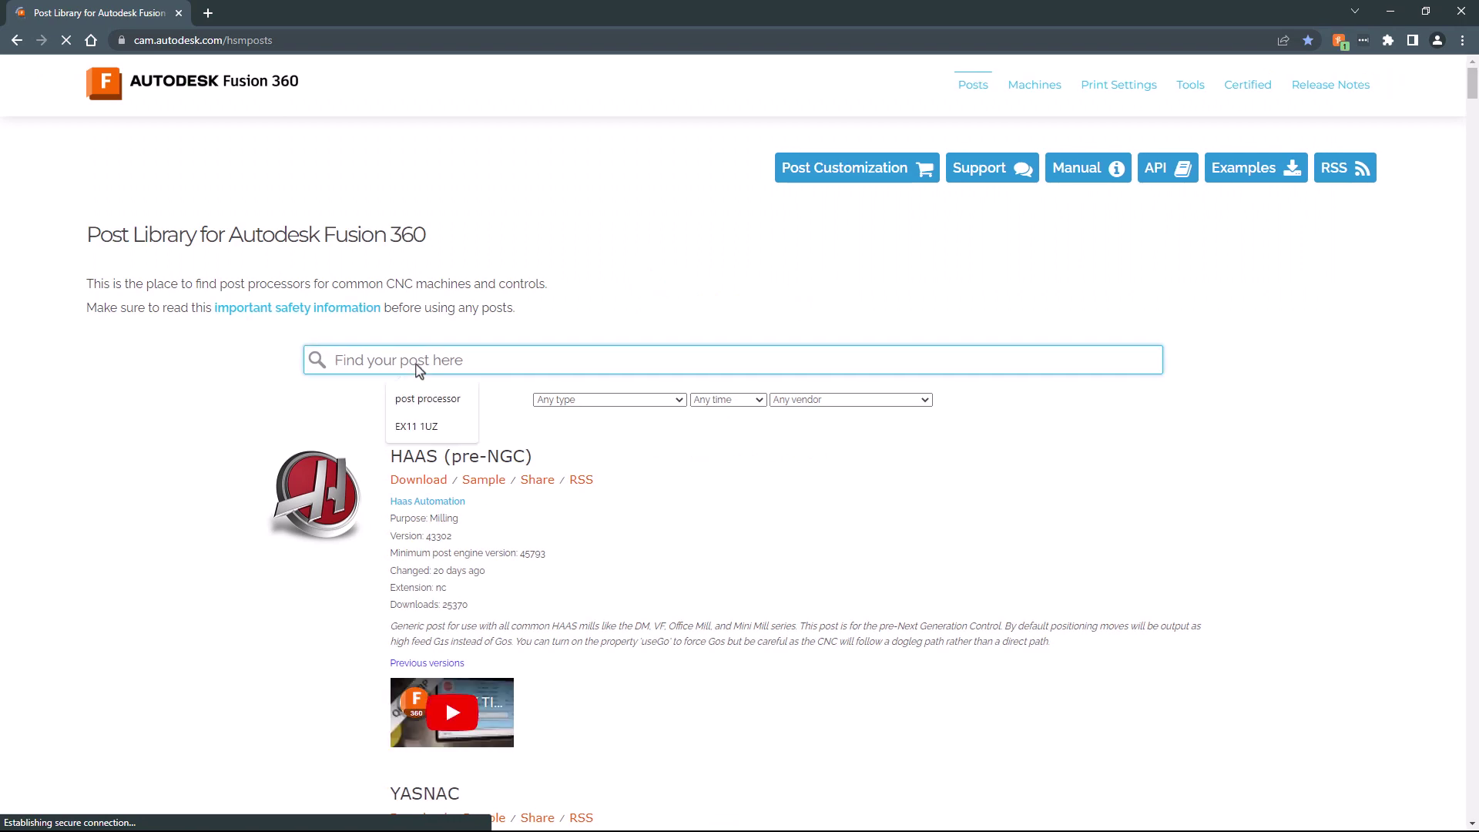
type("Mazak")
left_click(417, 480)
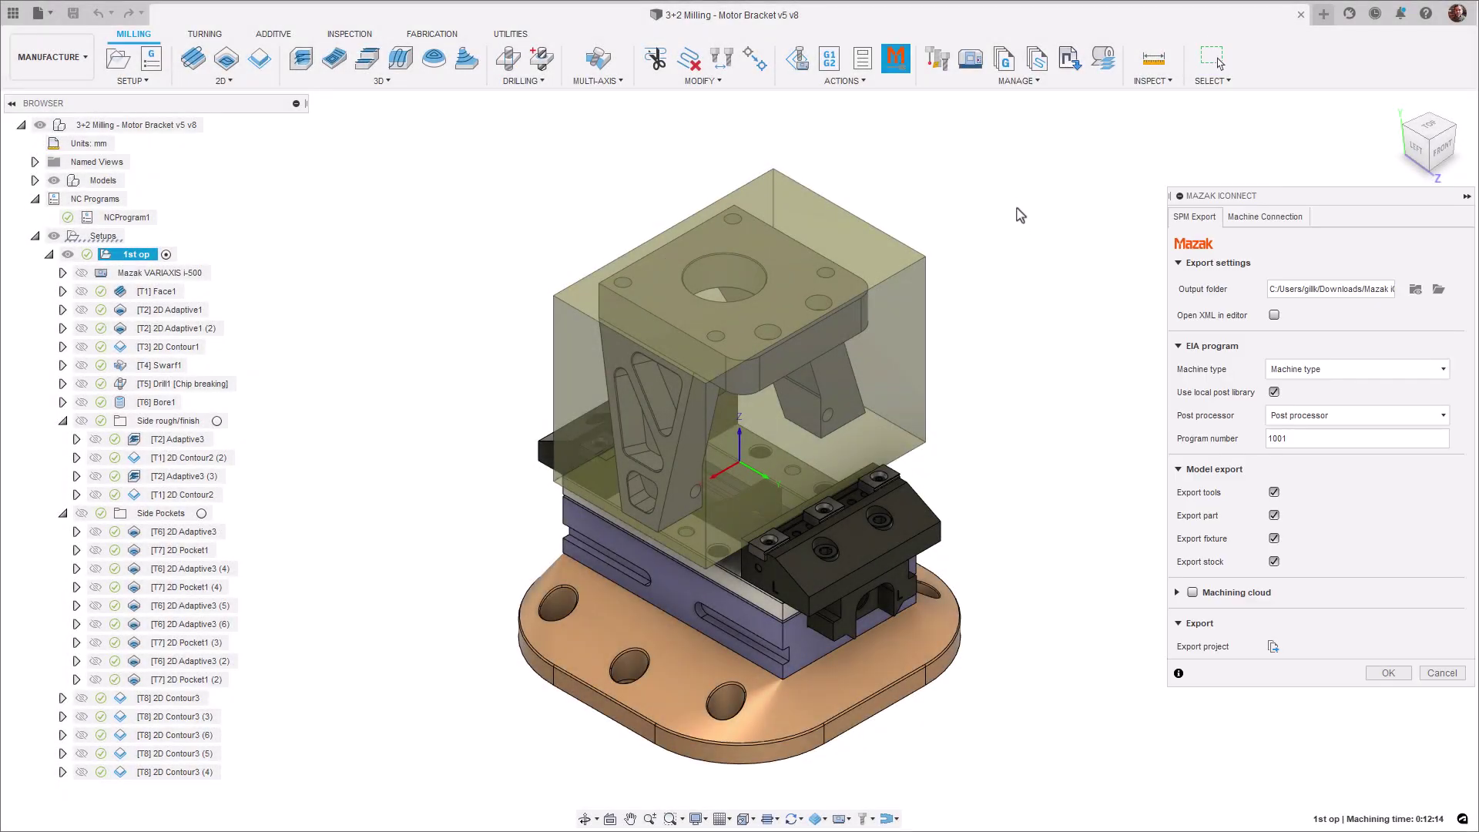
Step: Import the downloaded mazak.cps post file into Fusion's local post library
left_click(1005, 59)
left_click(515, 170)
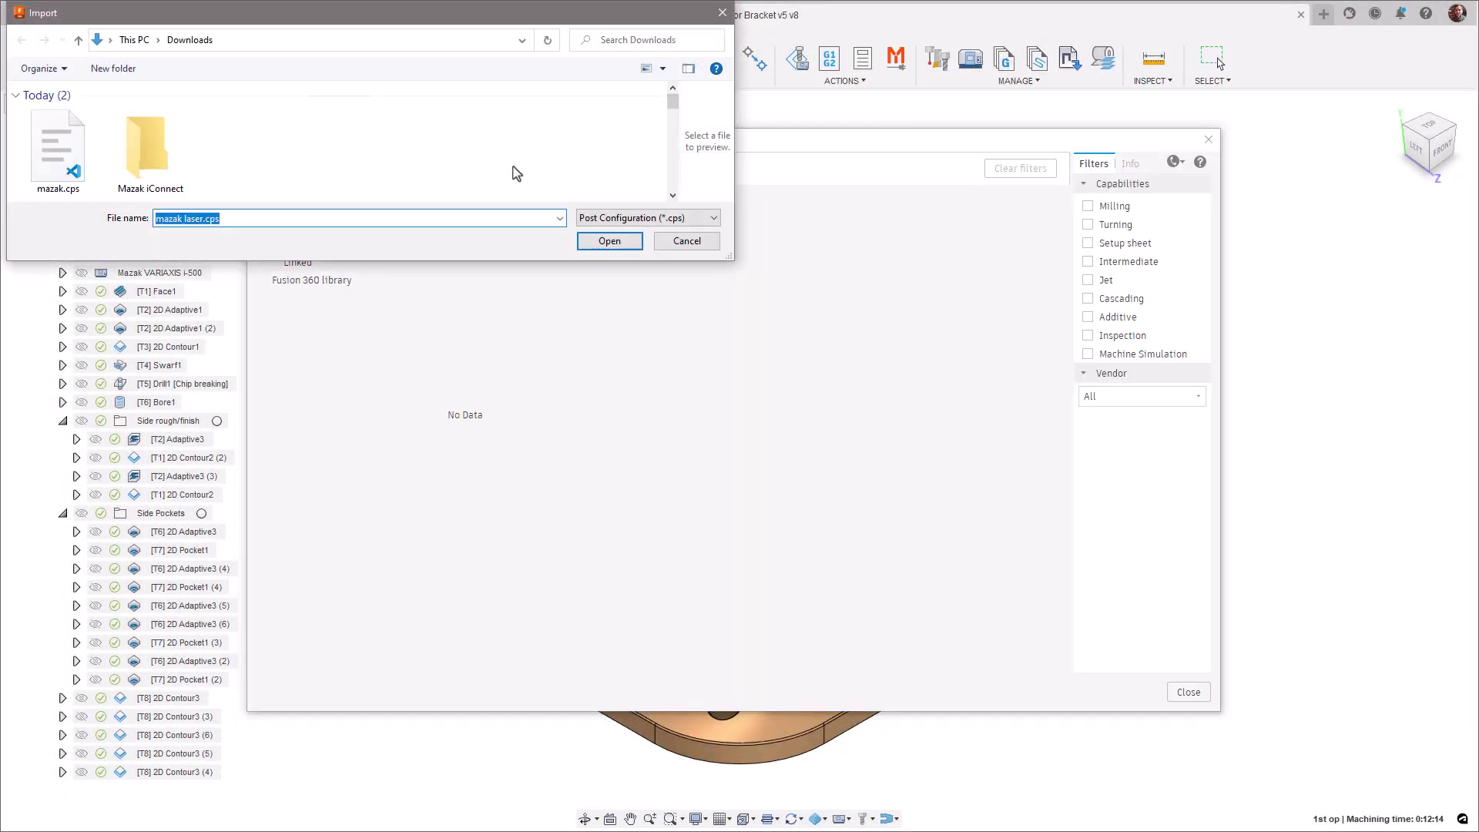
left_click(46, 162)
left_click(609, 241)
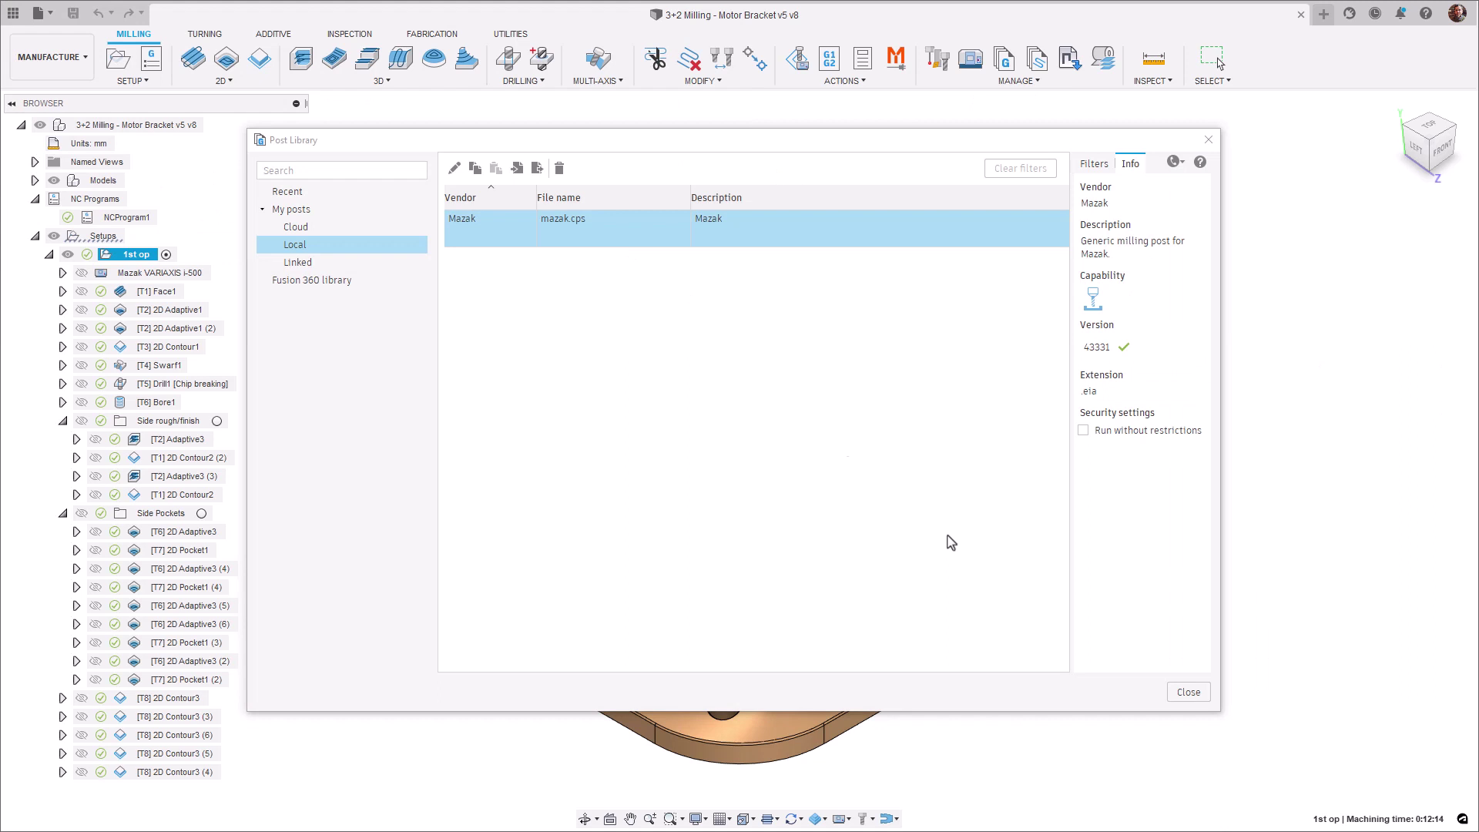
left_click(1189, 692)
Step: In the Mazak iConnect export, enable the local post library and choose mazak.cps as post processor
left_click(896, 60)
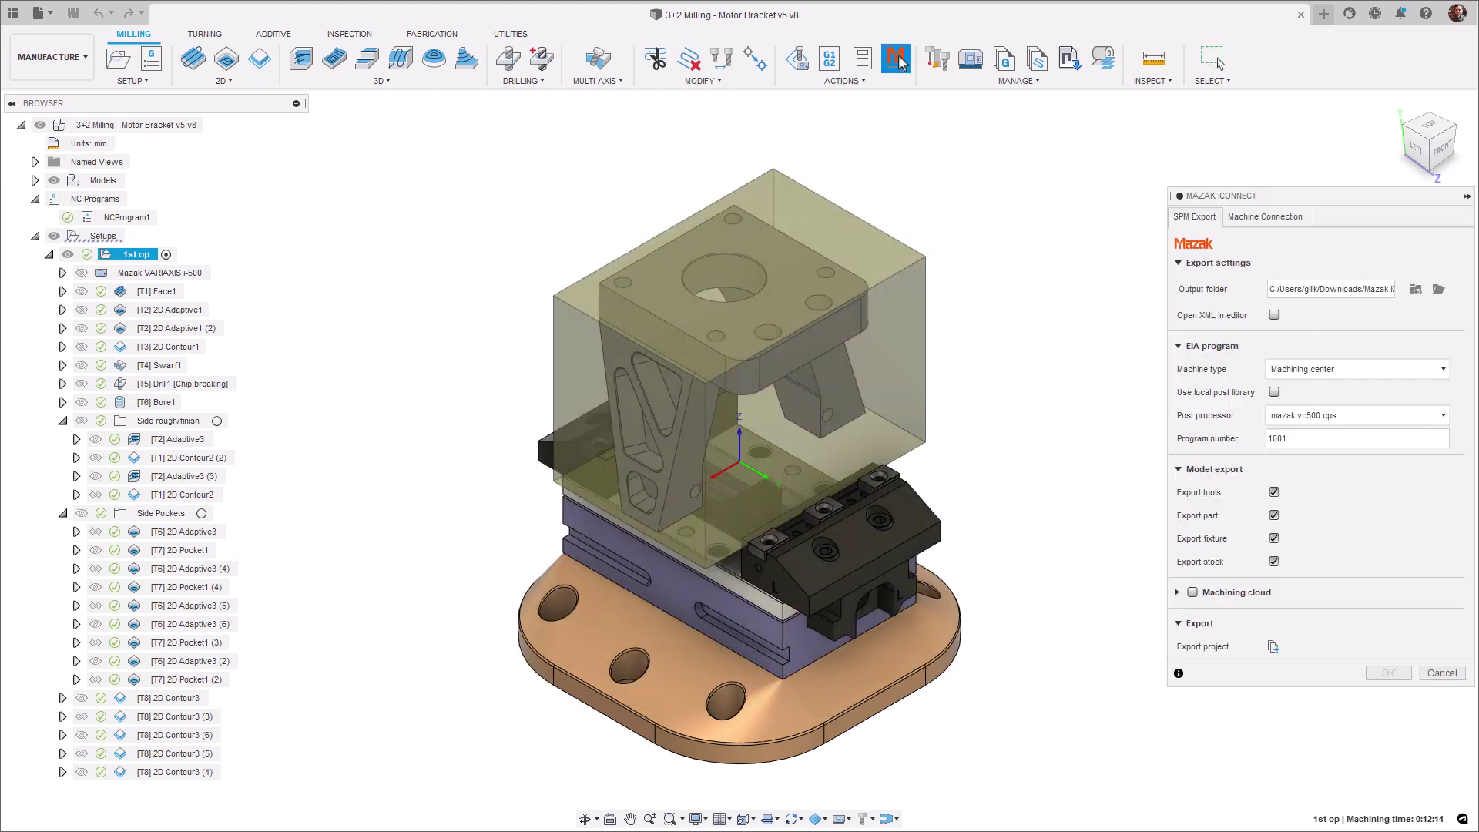
left_click(1273, 392)
left_click(1309, 418)
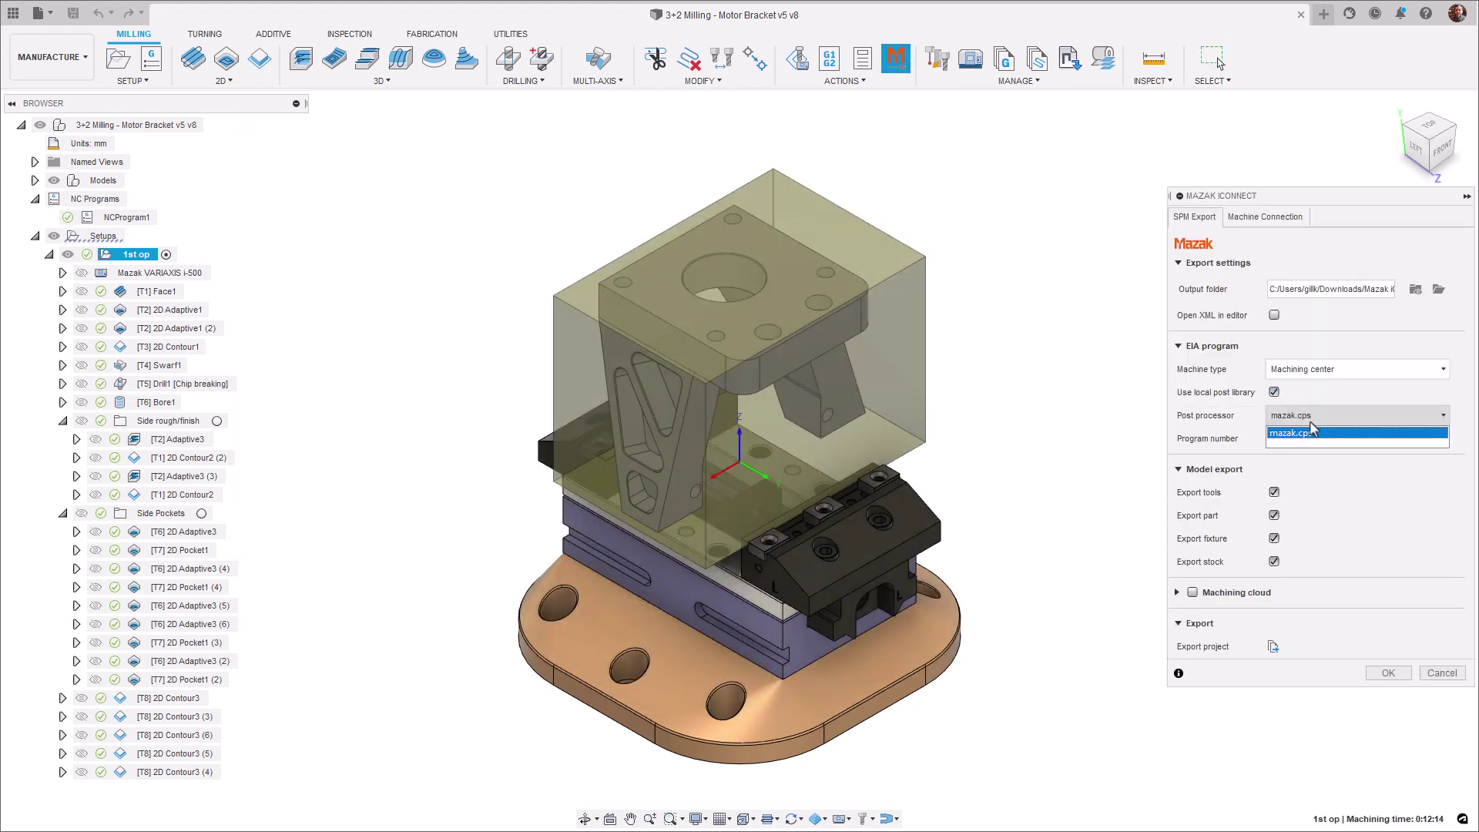
left_click(1312, 432)
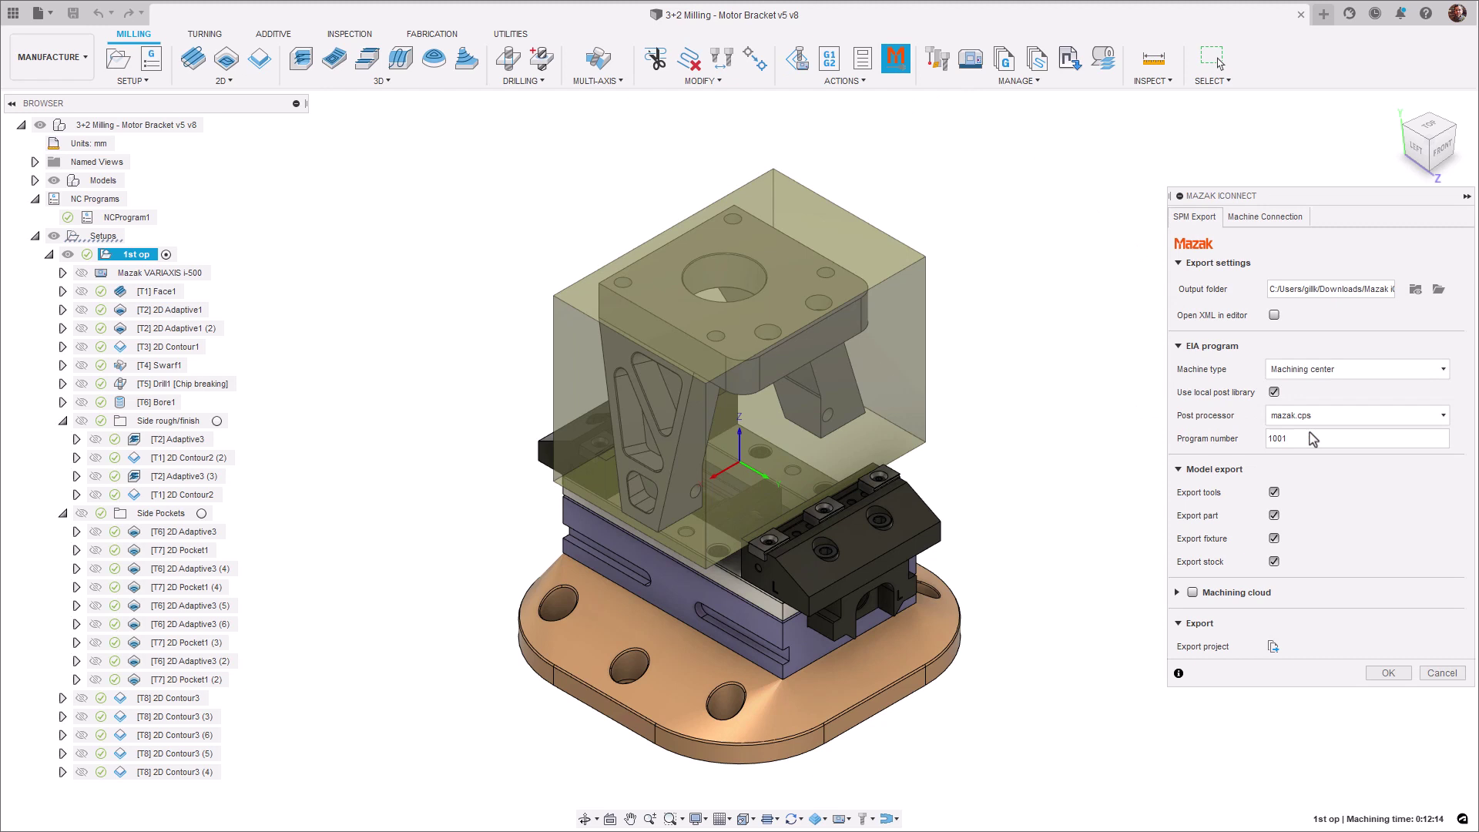
left_click(1308, 439)
Step: Replace the program number 1001 with 2005
key("BackSpace")
key("BackSpace")
key("BackSpace")
key("BackSpace")
type("200")
Step: Turn on Machining cloud and attach Tool 1.zip from the Machining Cloud Data folder
left_click(1177, 593)
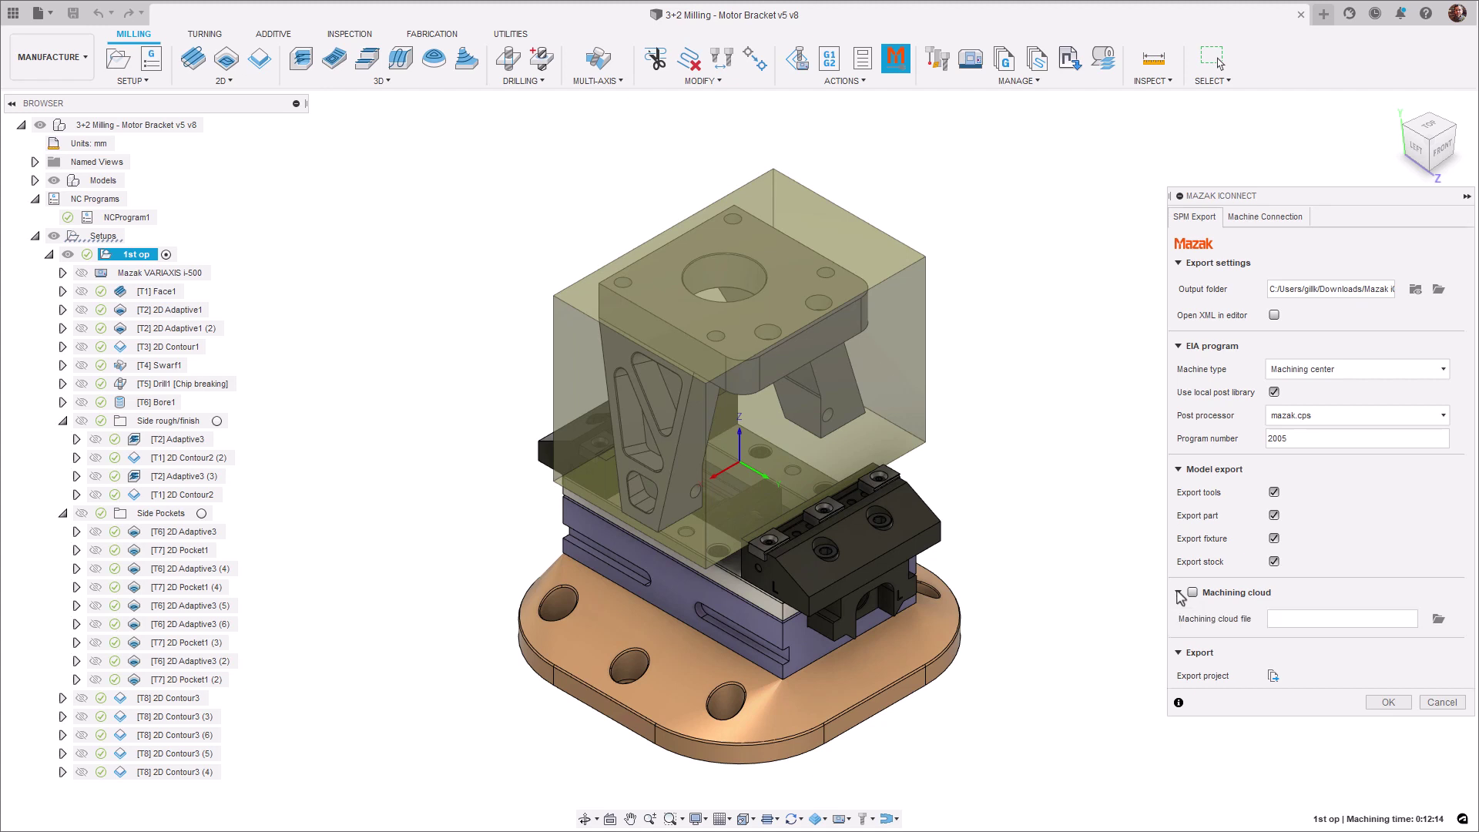
left_click(1192, 592)
left_click(1437, 620)
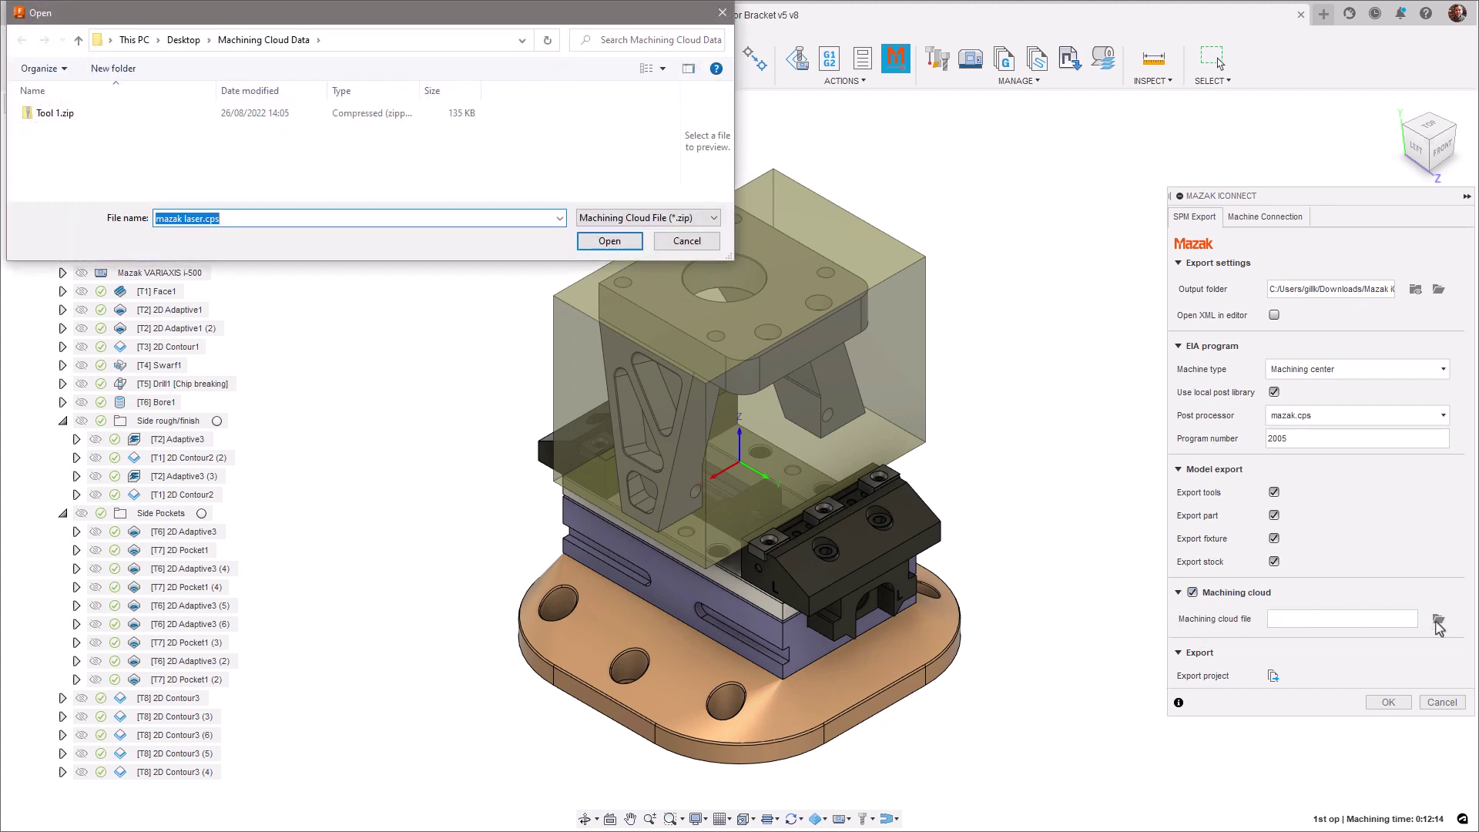
left_click(76, 119)
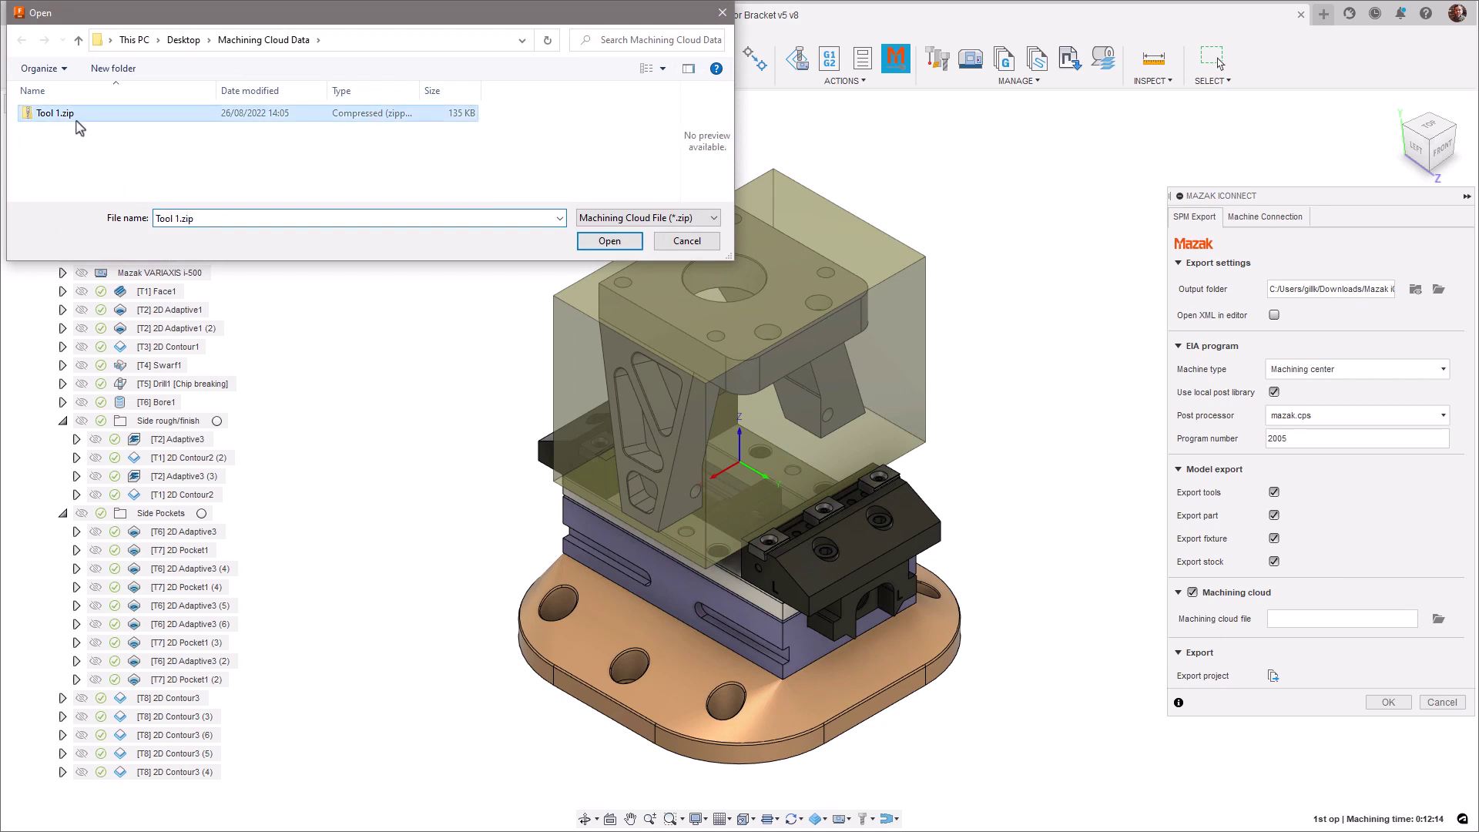
left_click(609, 241)
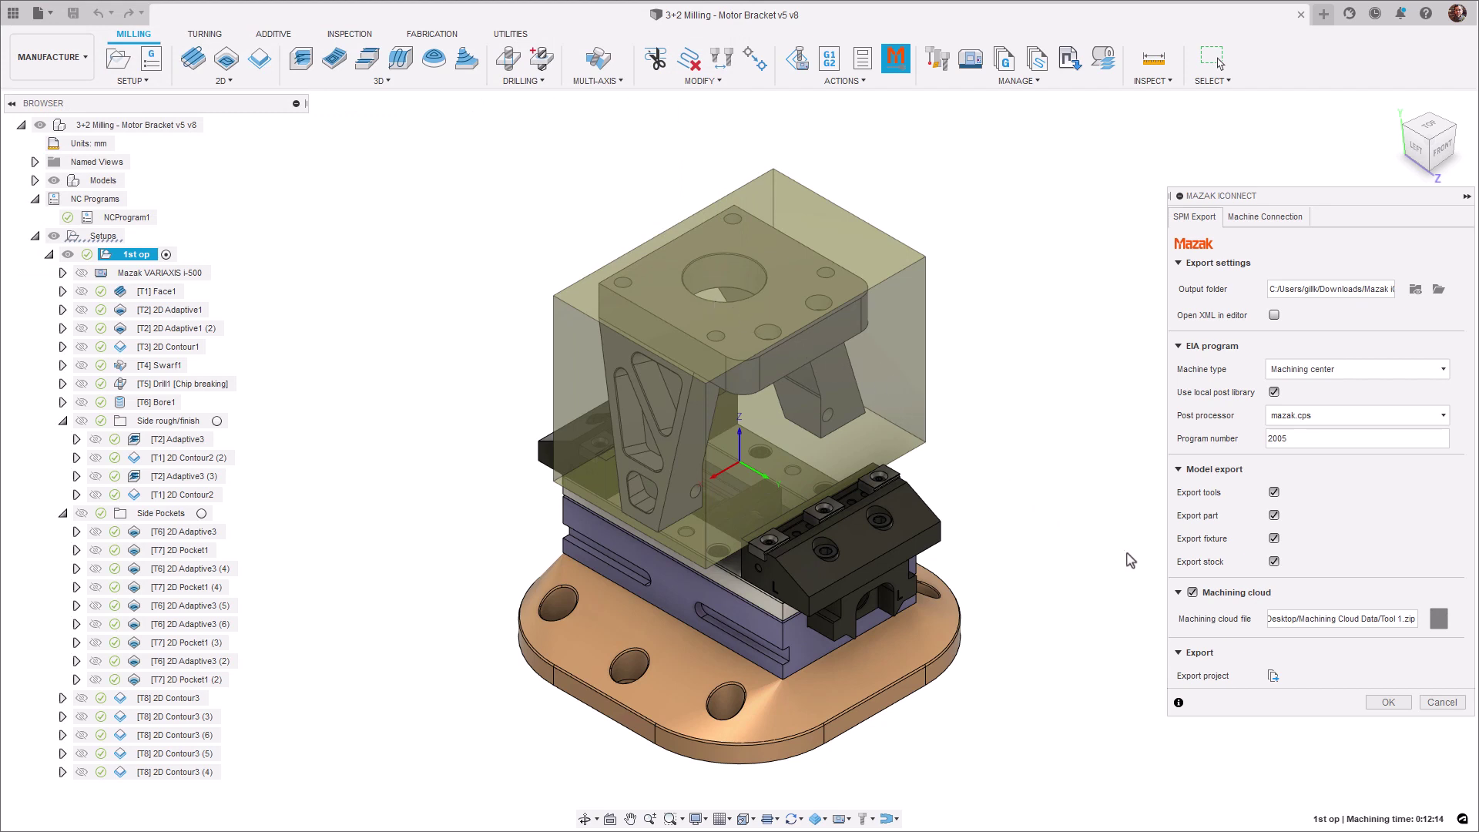
Step: Switch Machining cloud off, export the project, and close the generated 1001.eia in VS Code
left_click(1192, 593)
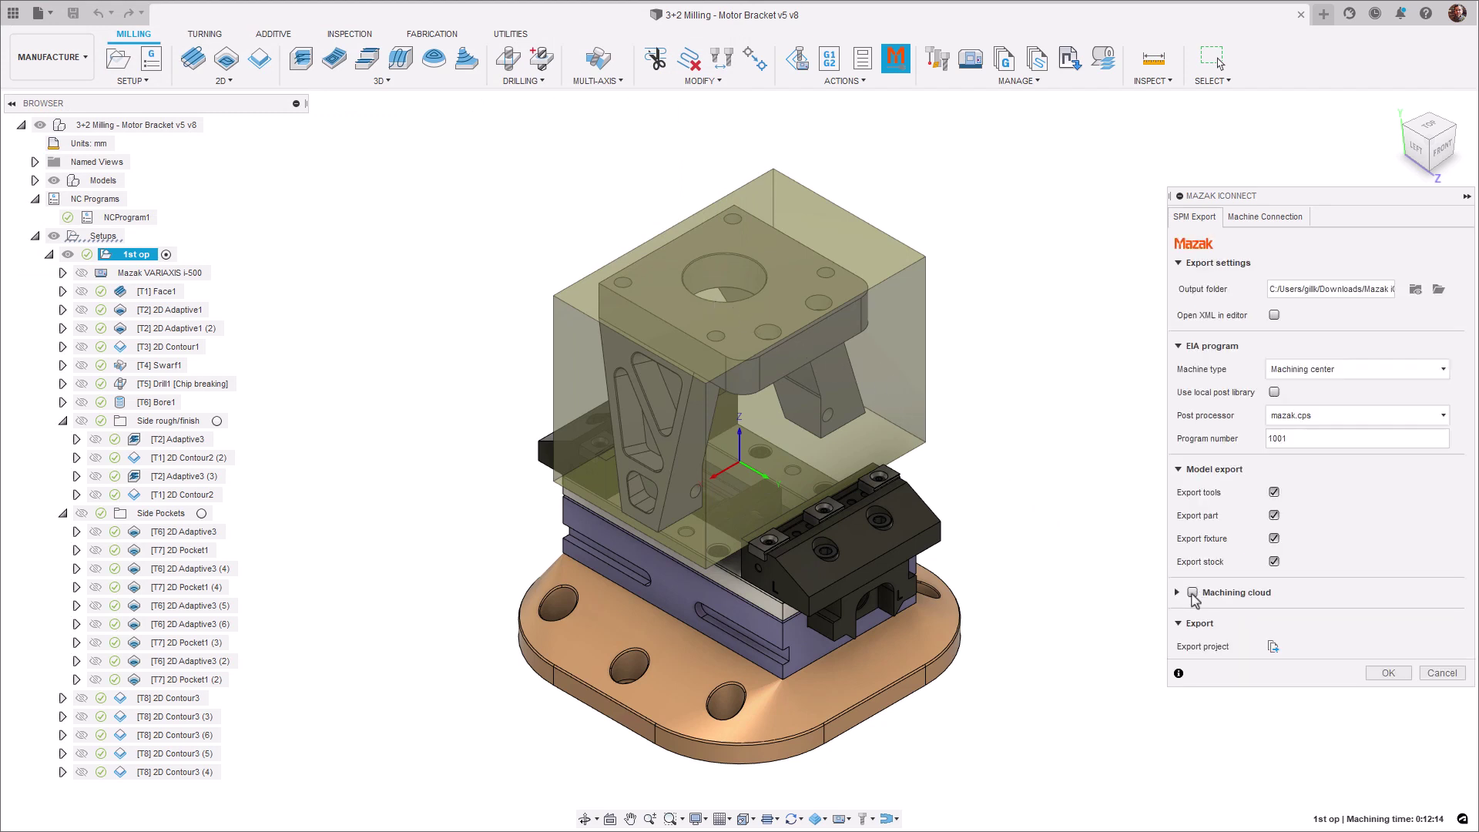
left_click(1273, 647)
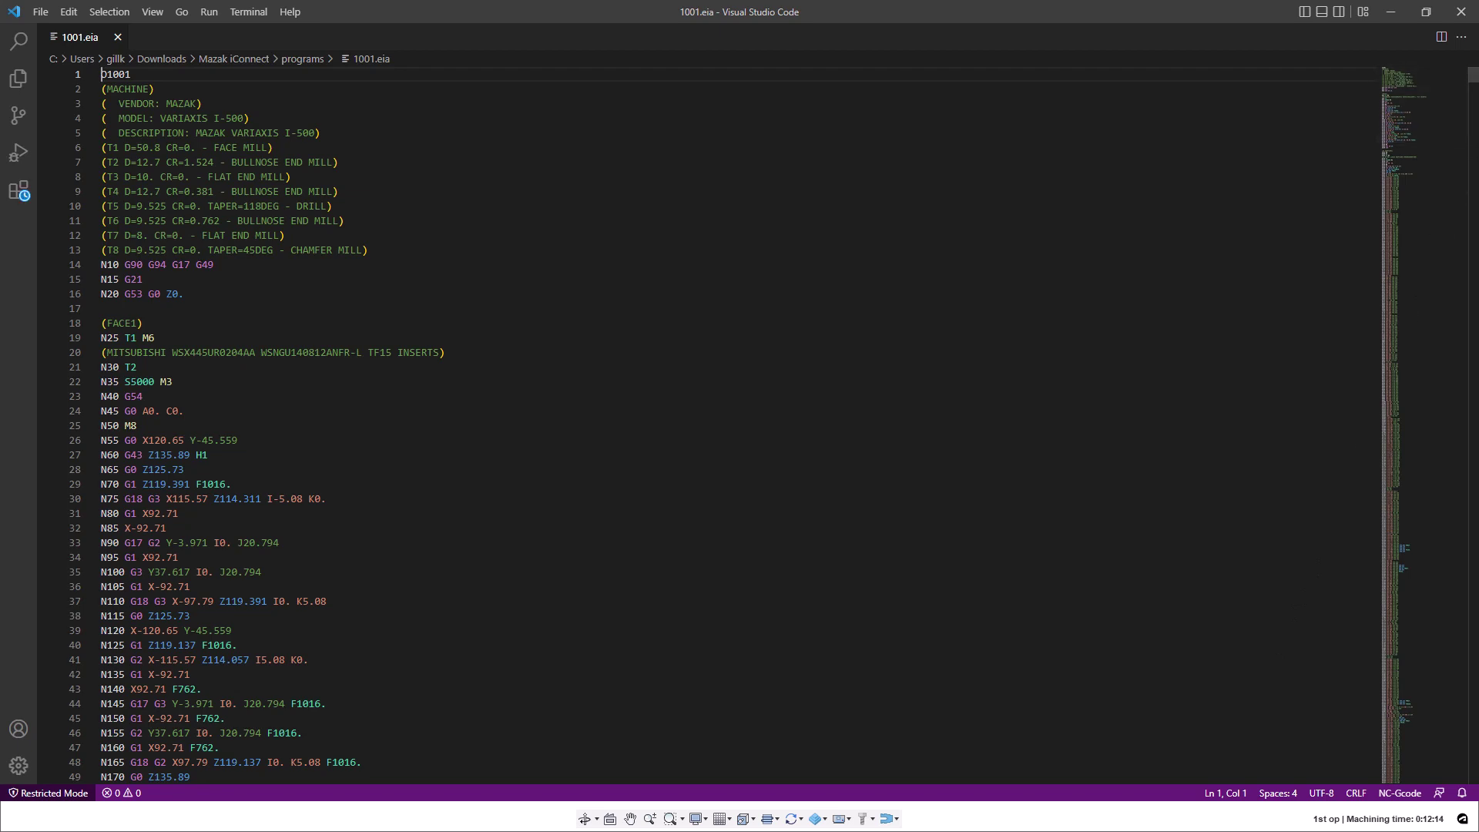
left_click(1463, 15)
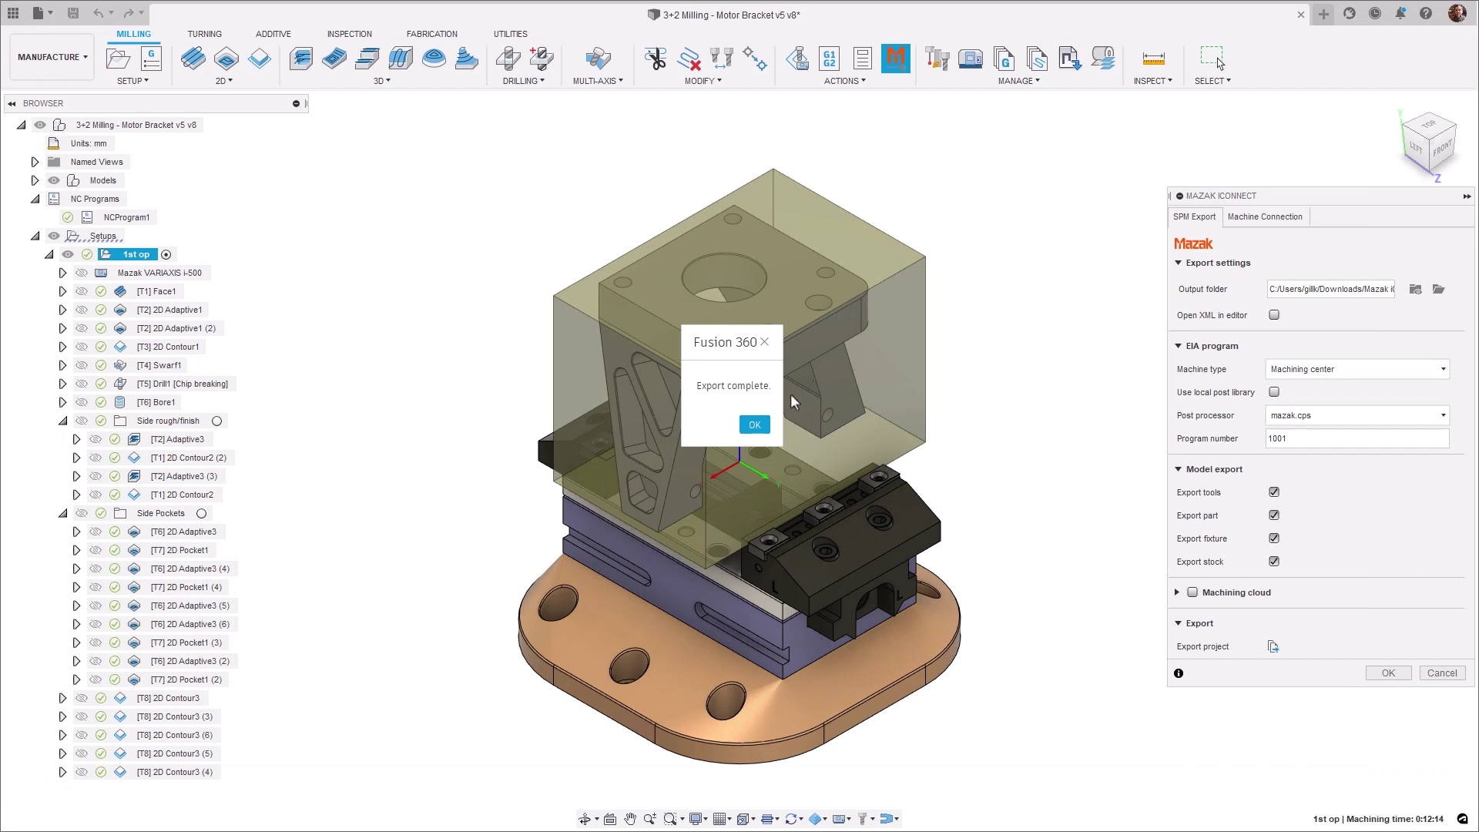
Step: Acknowledge the Export complete message and show the Machine Connection tab
left_click(755, 426)
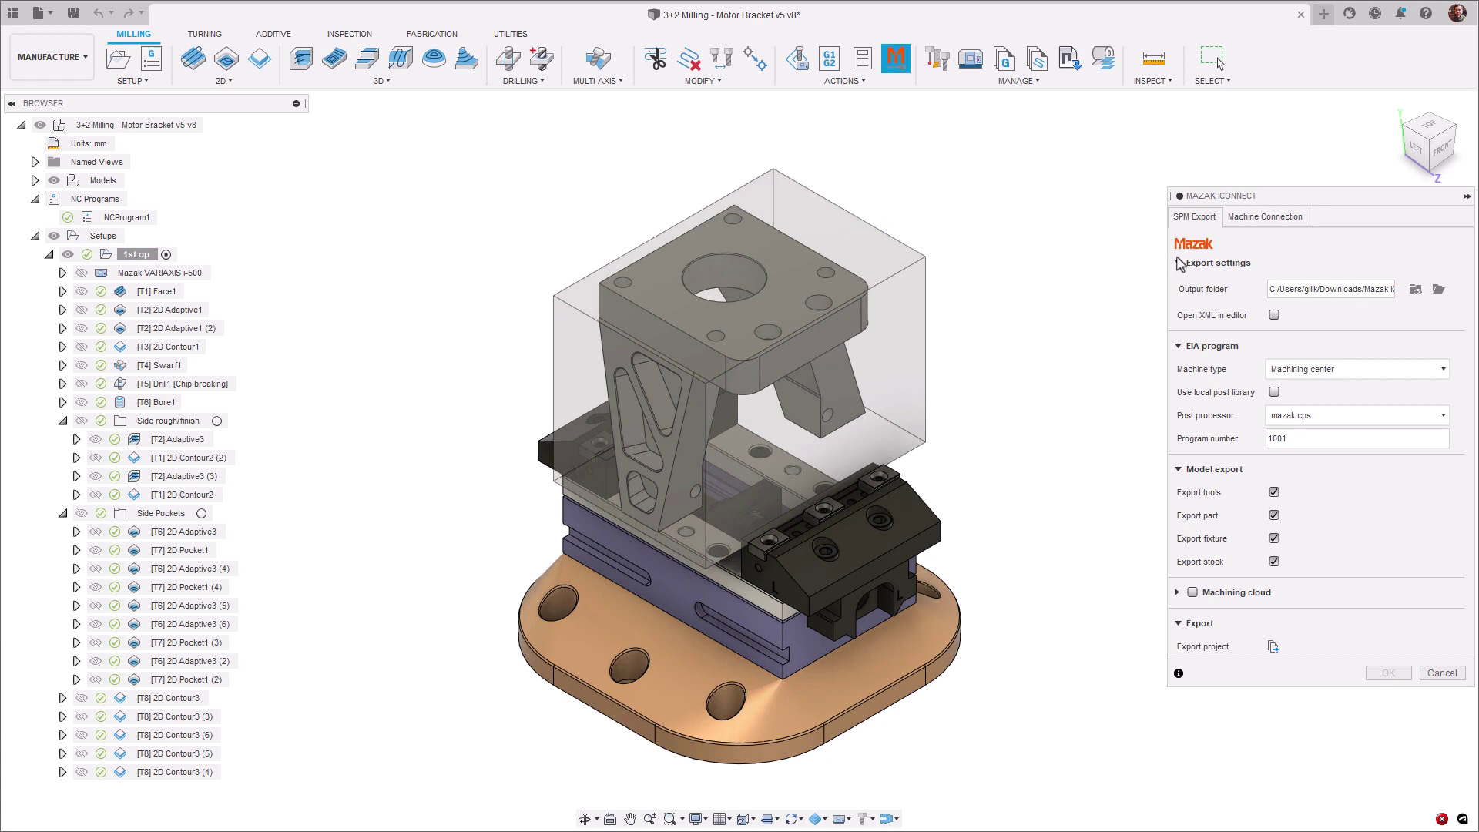
left_click(1258, 221)
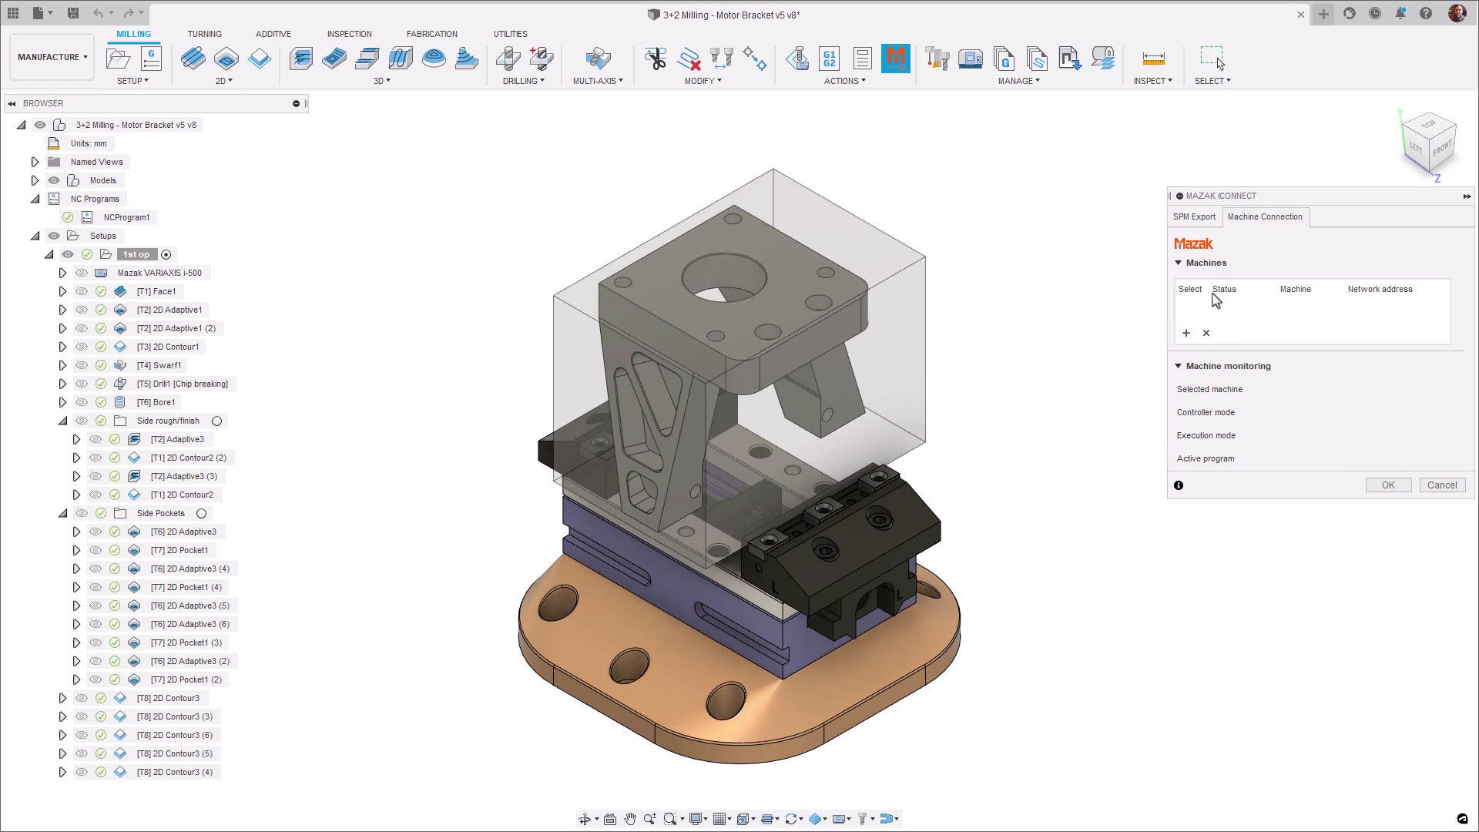
Step: Add the Mazak and MFMS10-MC1 machines by pasted network address, selecting Mazak for monitoring
left_click(1186, 334)
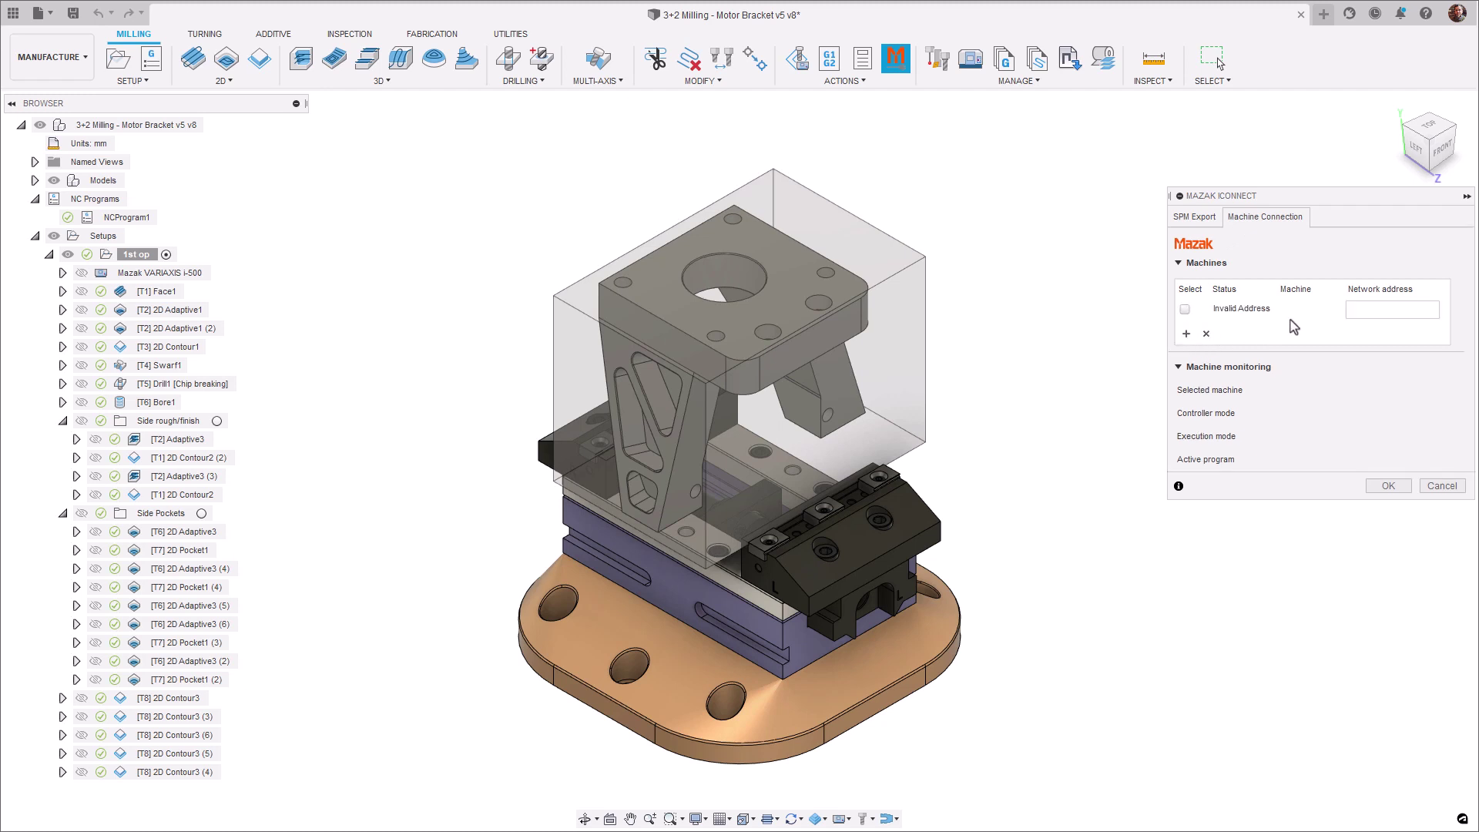
left_click(1354, 310)
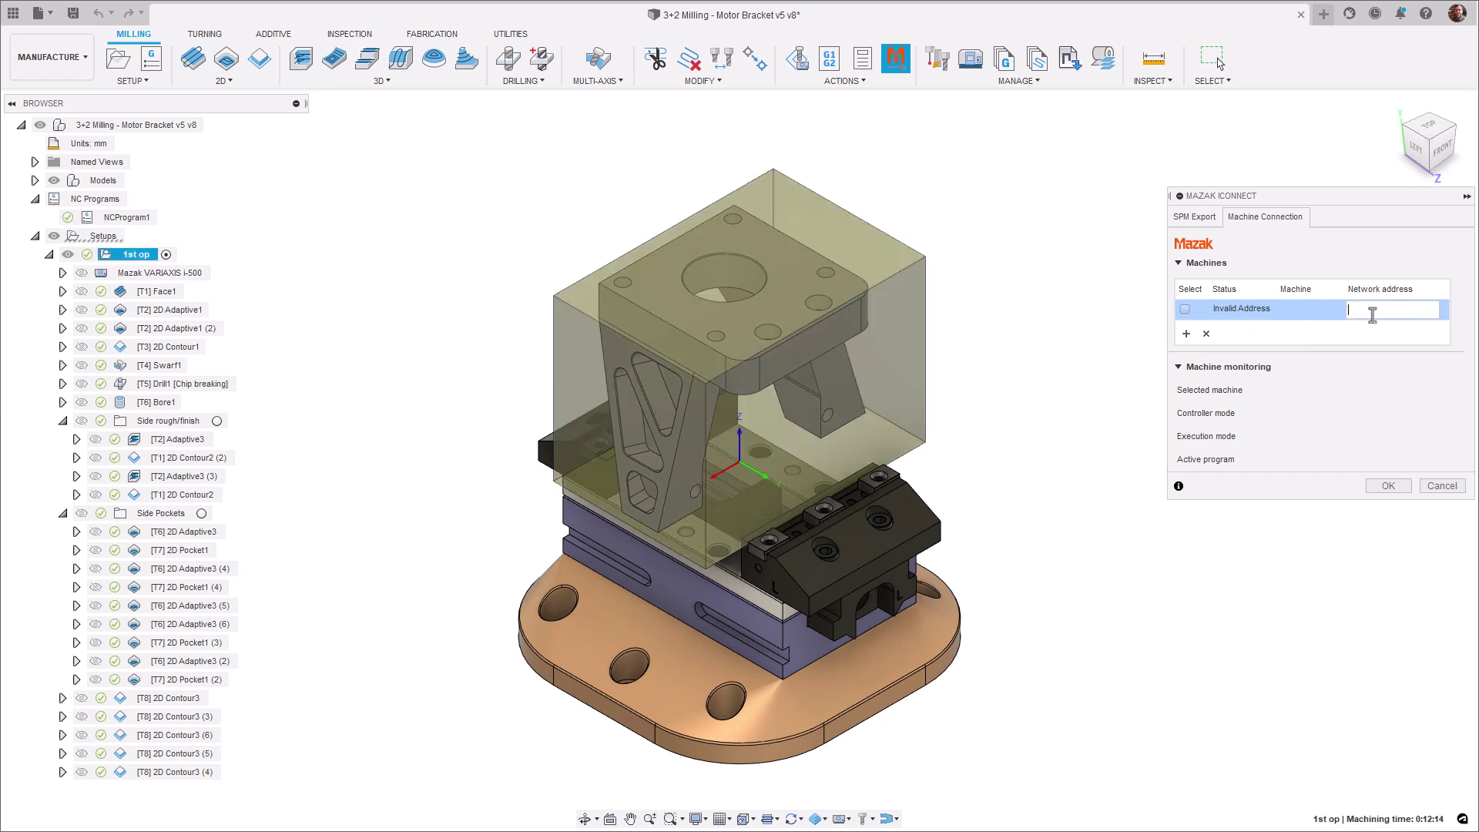
key("ctrl+v")
left_click(1185, 309)
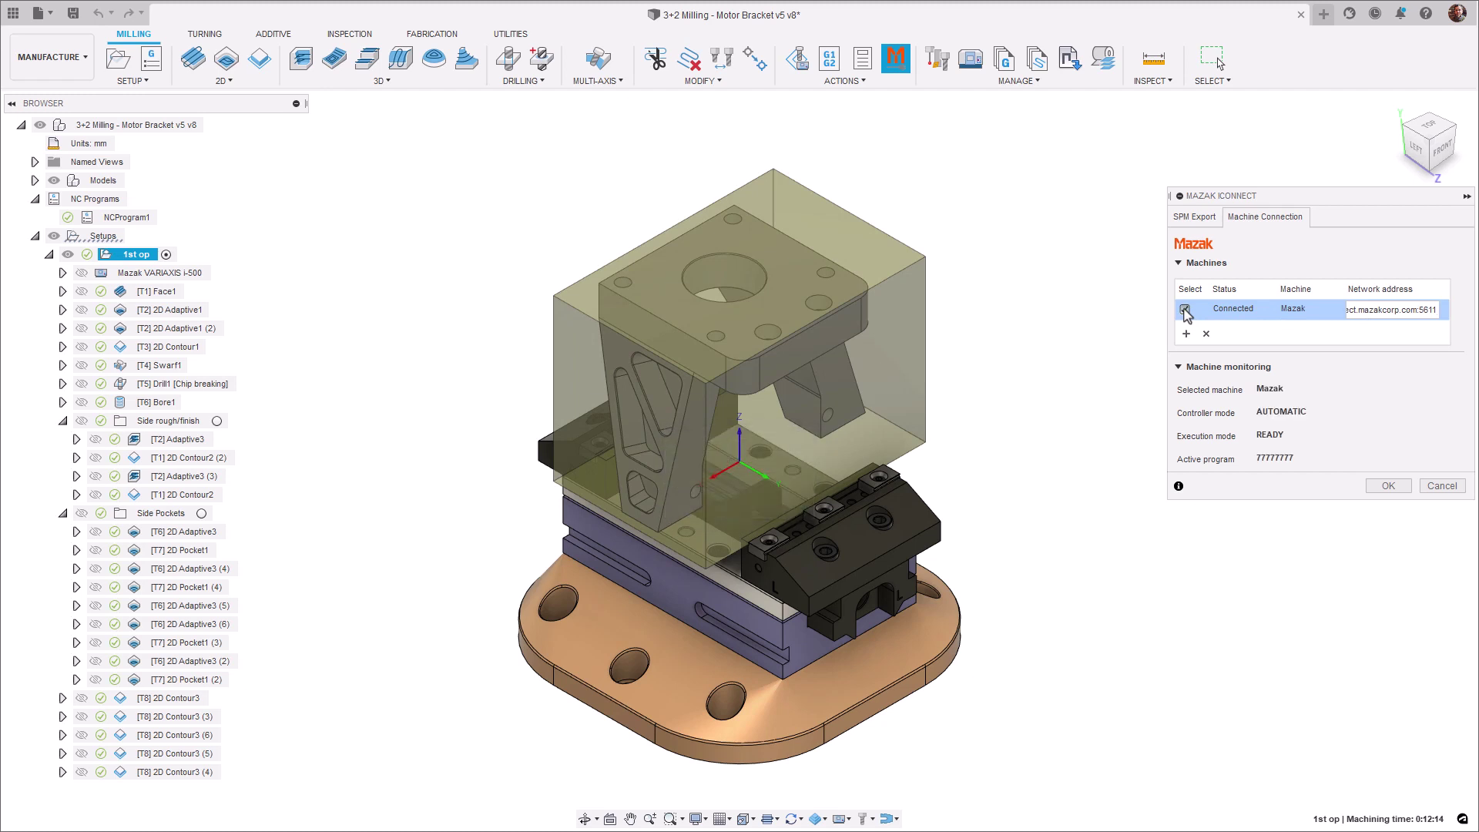
left_click(1186, 334)
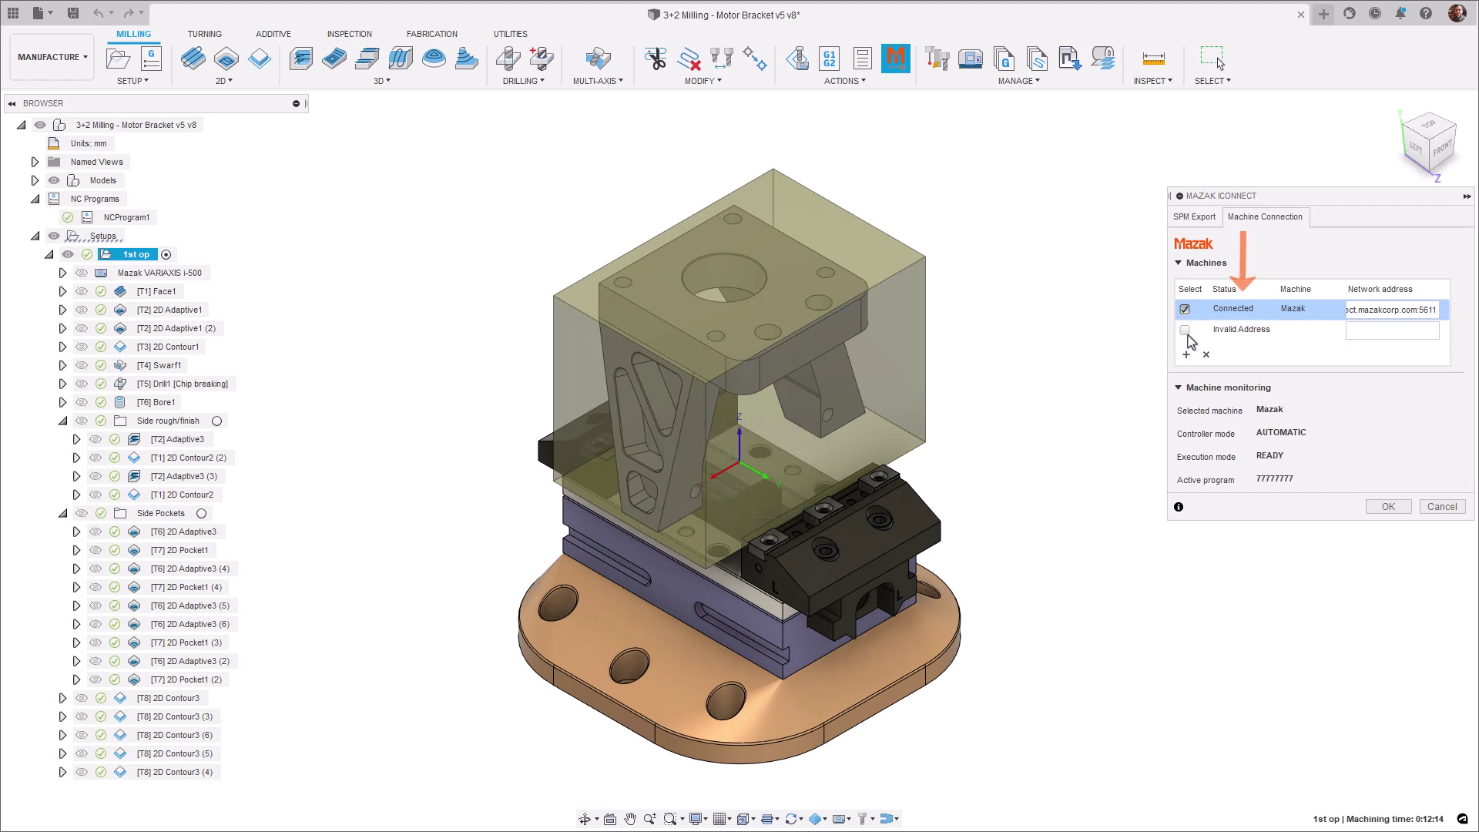
left_click(1353, 329)
type("ct.mazakcorp.com:5612")
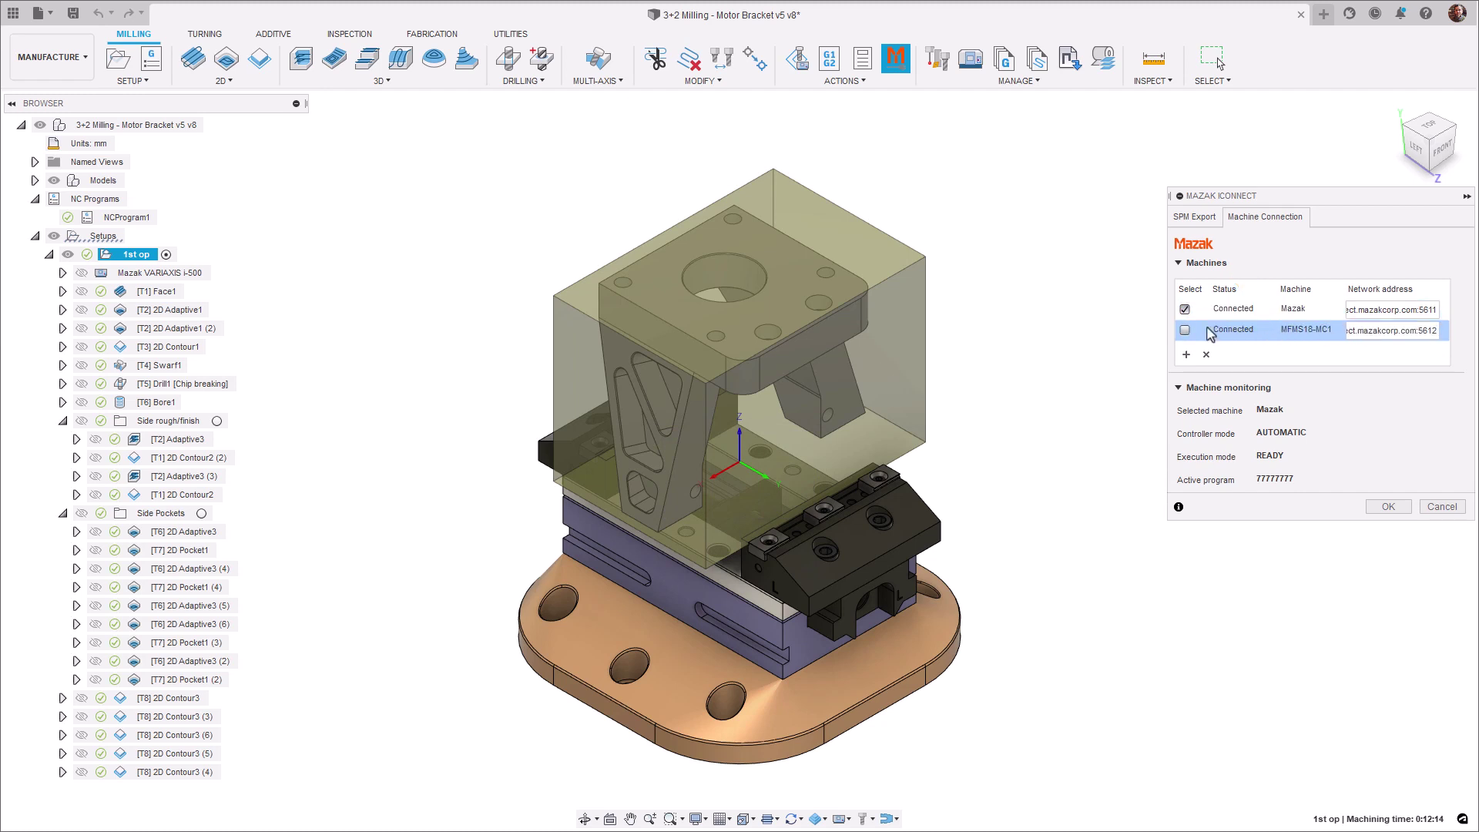
Step: Select MFMS18-MC1 for monitoring, then close the Mazak iConnect panel with OK
left_click(1185, 330)
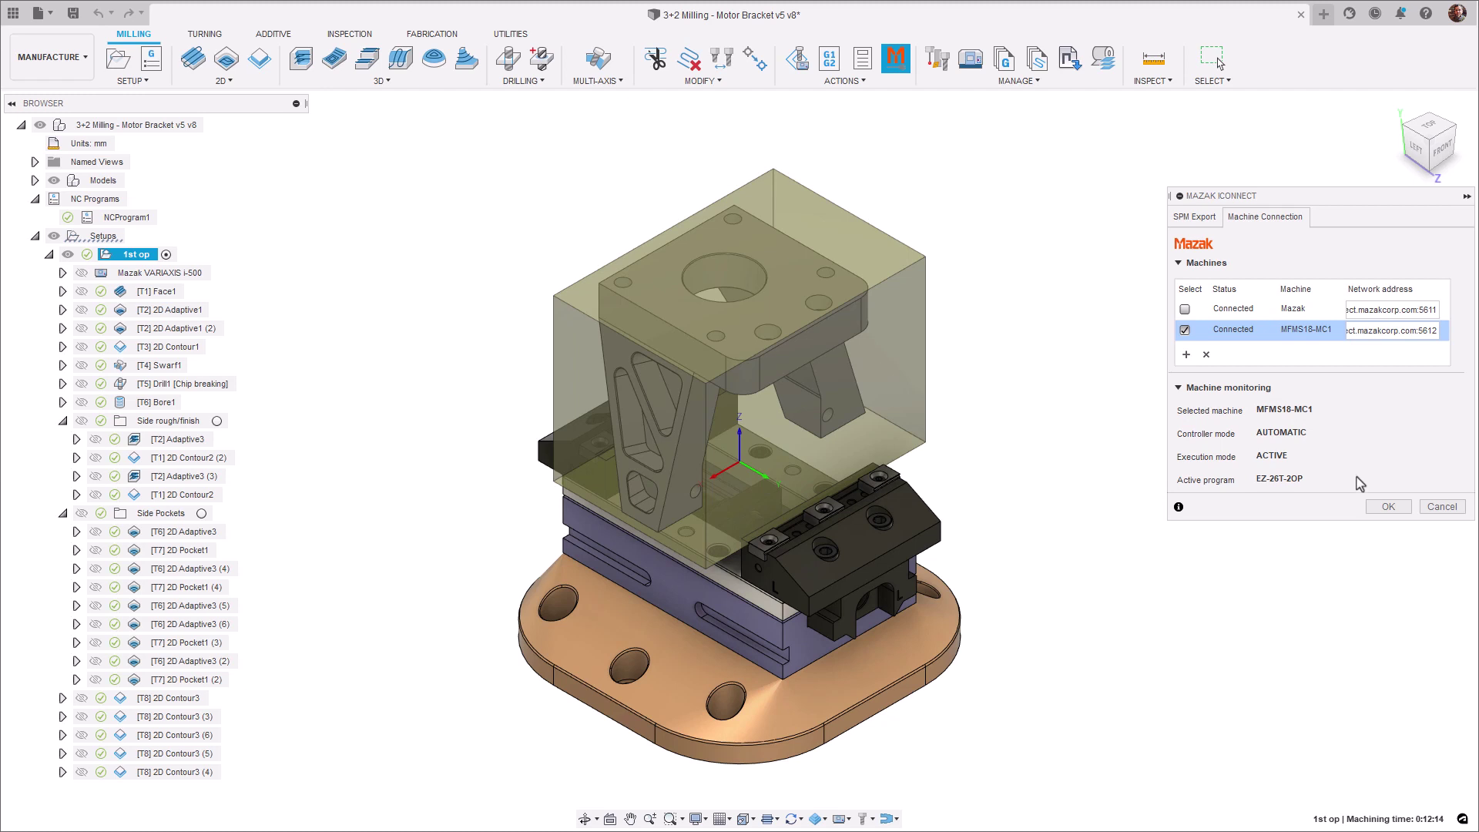
left_click(1386, 509)
left_click(1386, 510)
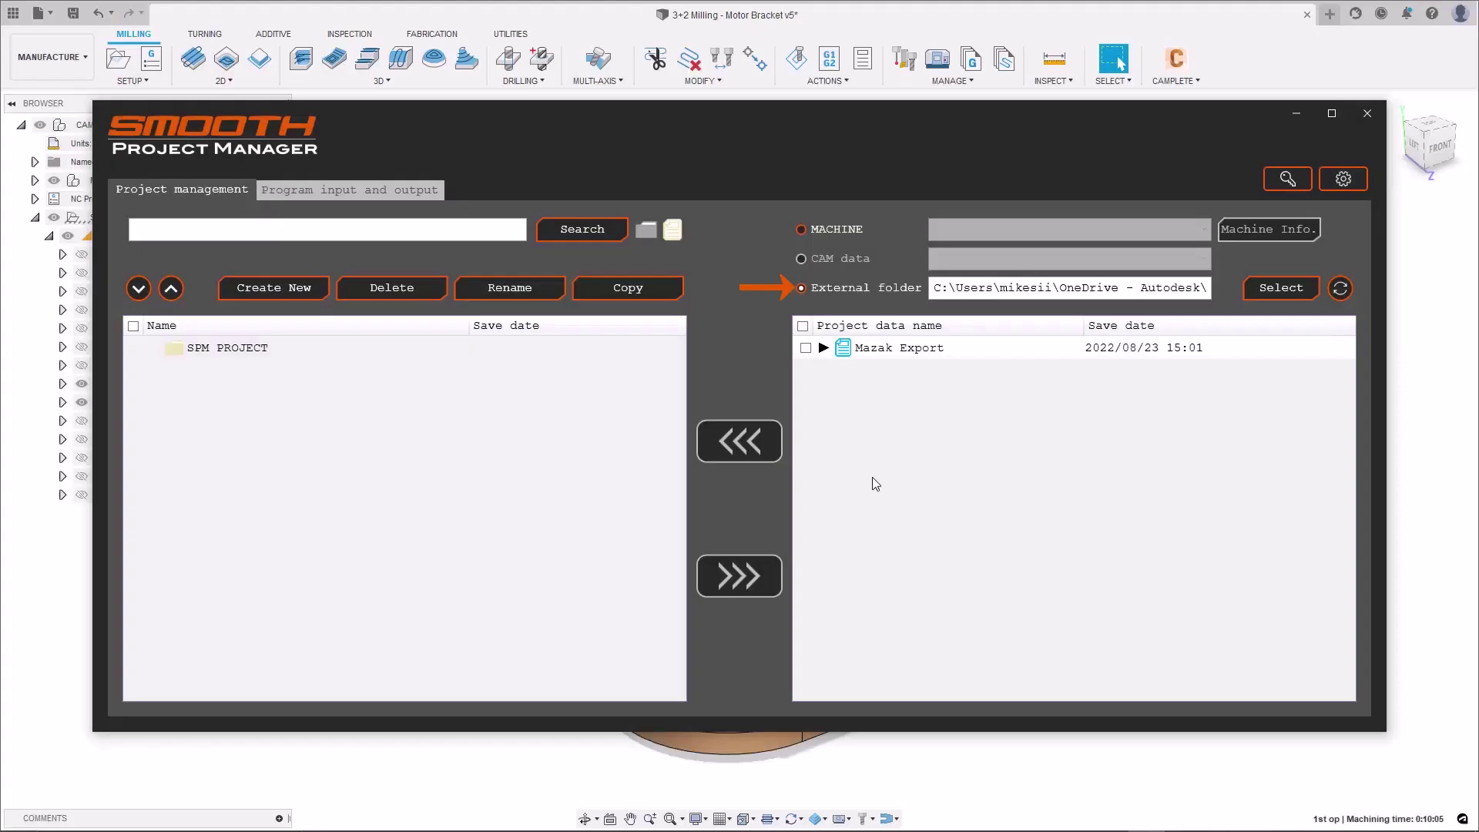
Step: Expand Mazak Export in the external folder and tick it for transfer
left_click(823, 348)
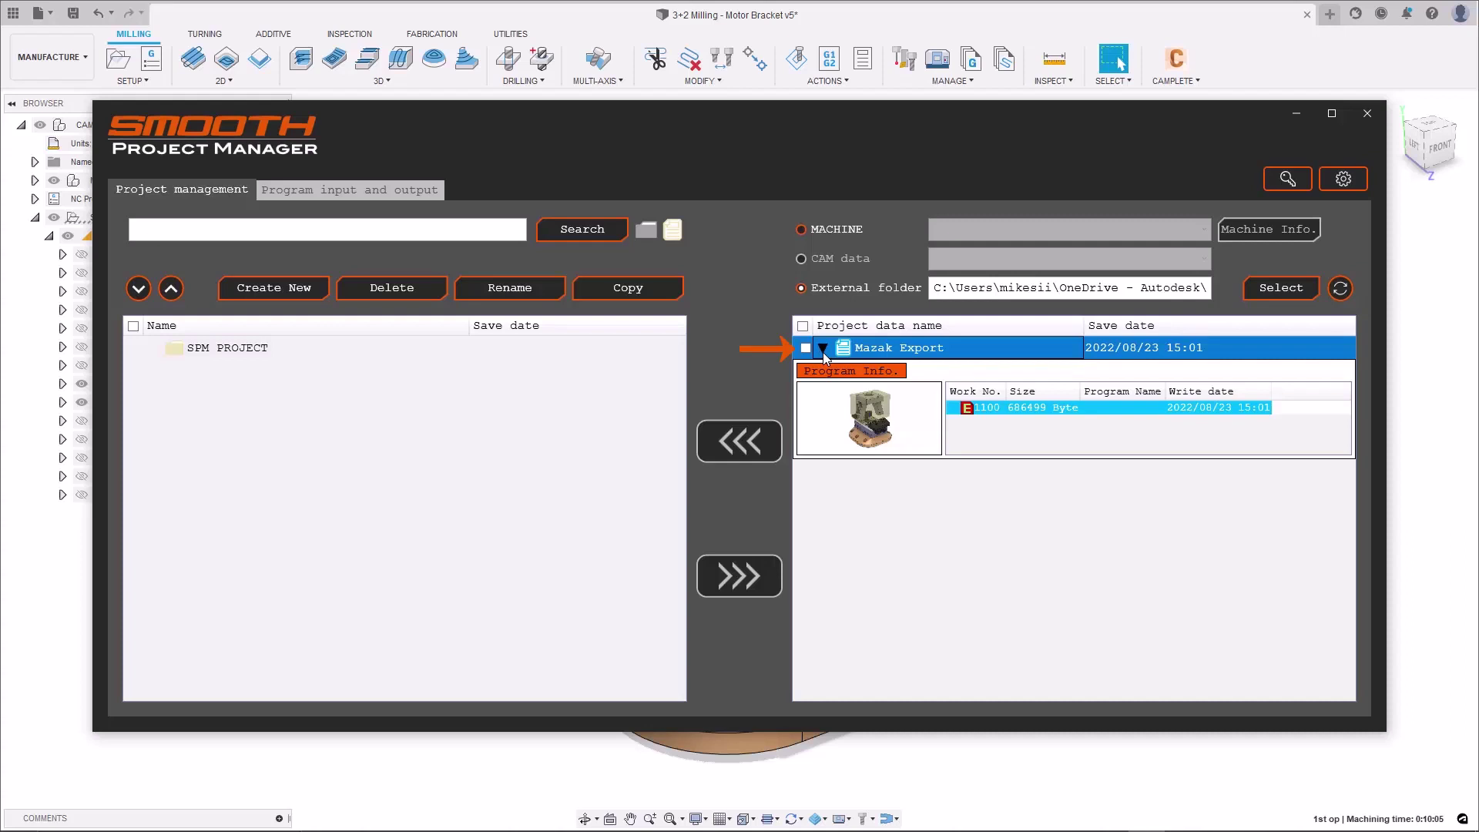
left_click(806, 349)
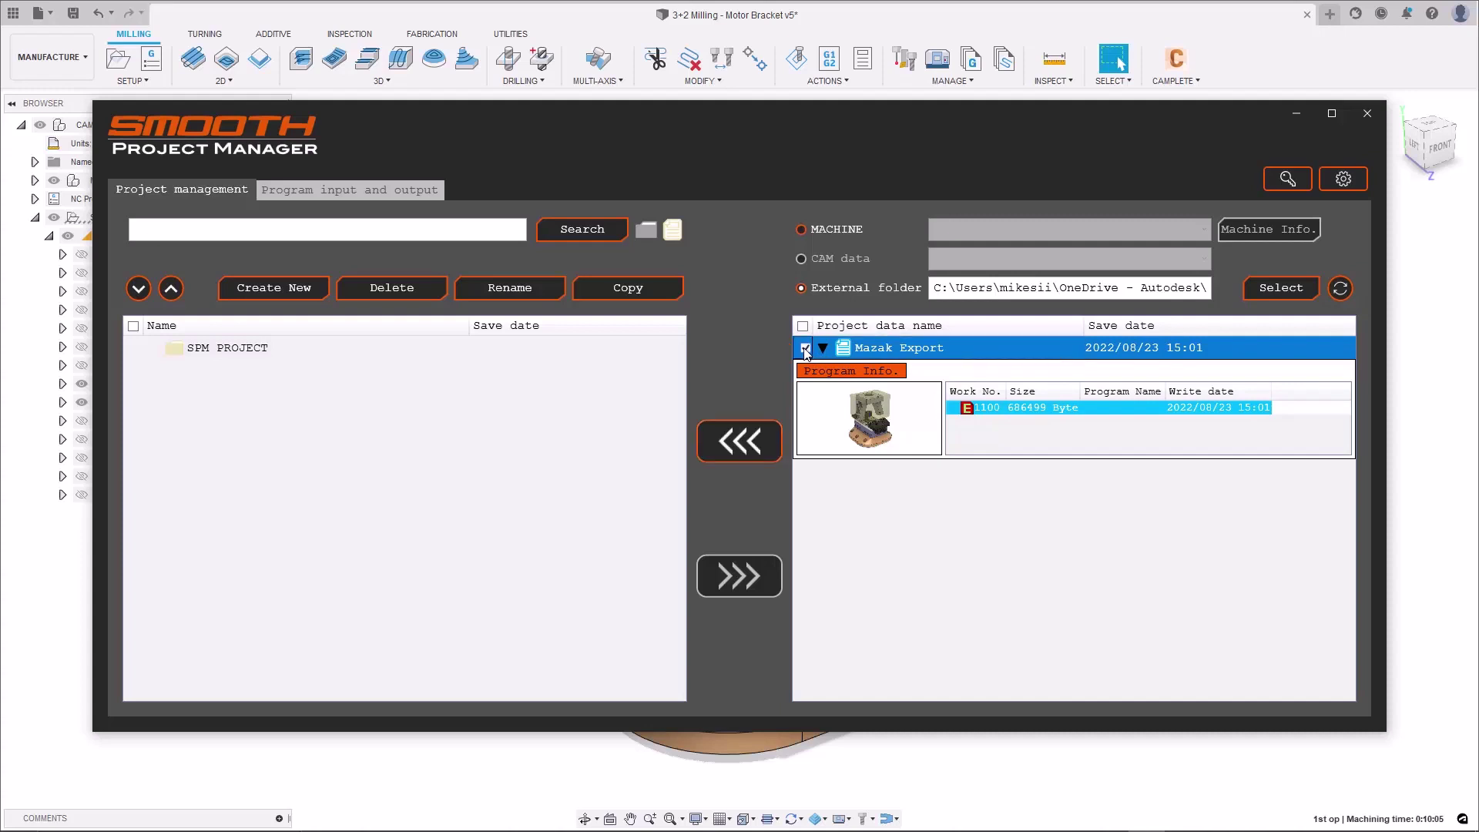
Step: Copy Mazak Export into the SPM PROJECT folder and expand its program info in the left tree
left_click(742, 441)
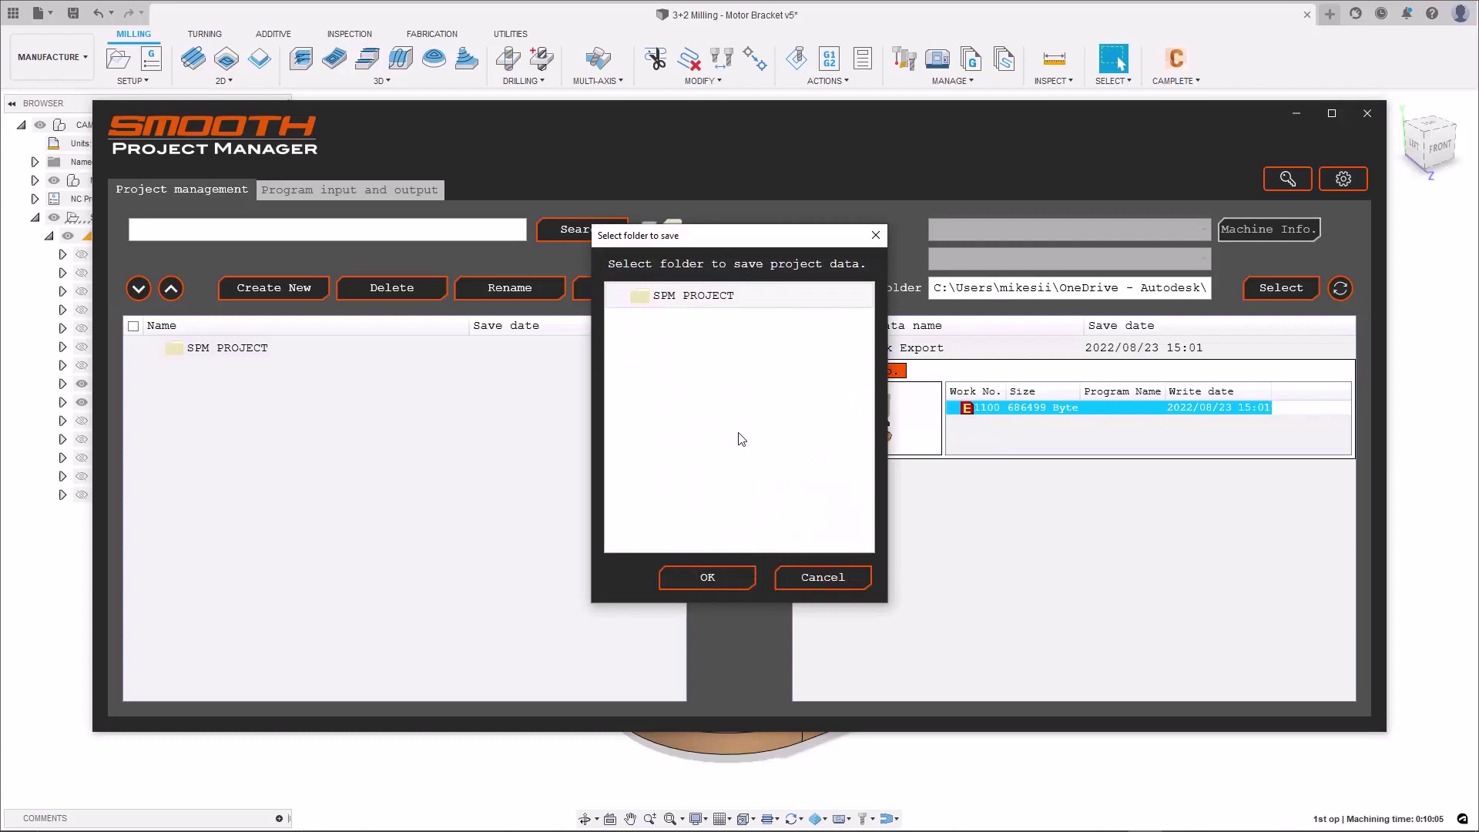
left_click(717, 300)
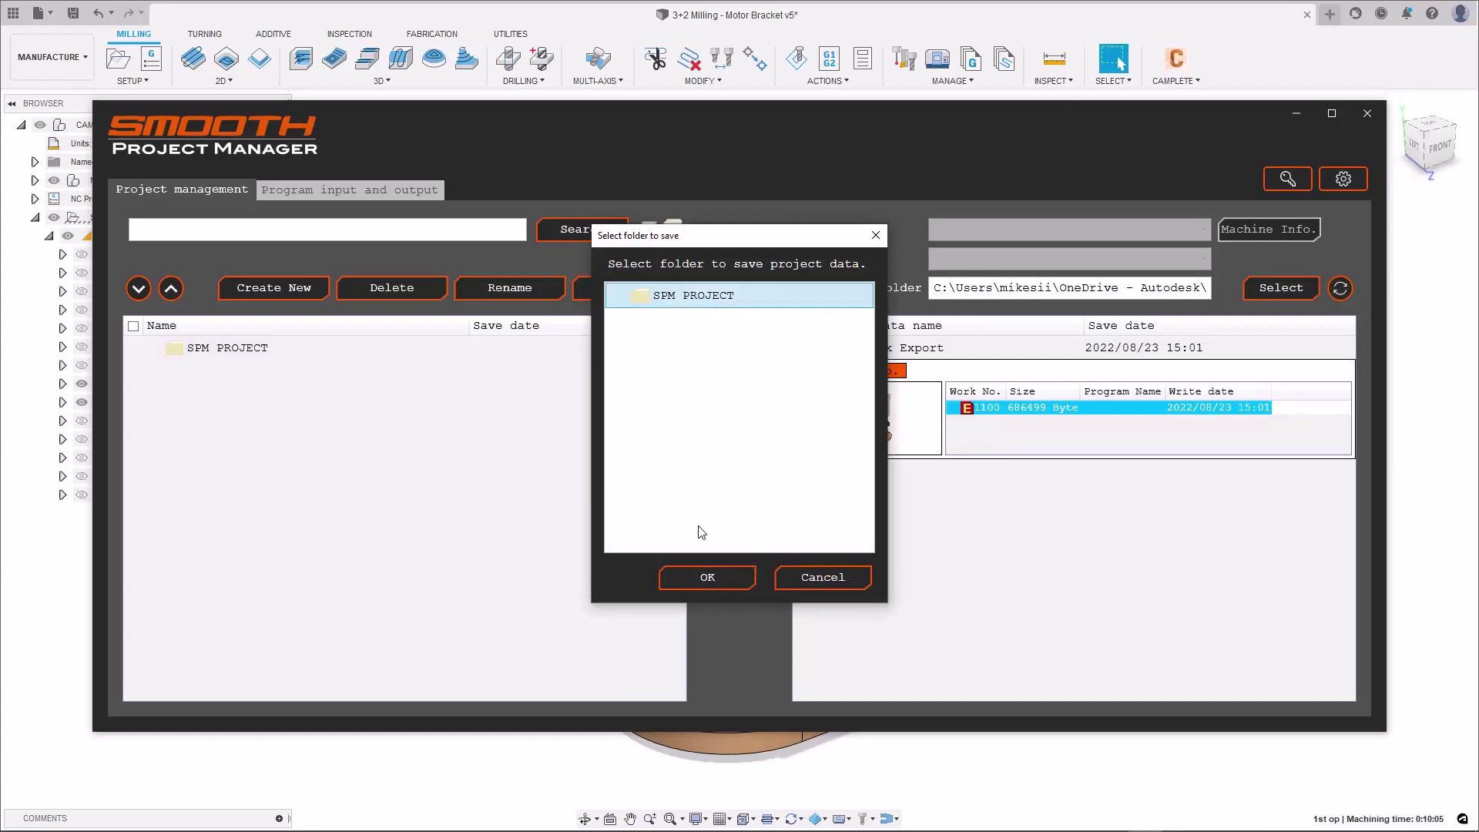
left_click(705, 574)
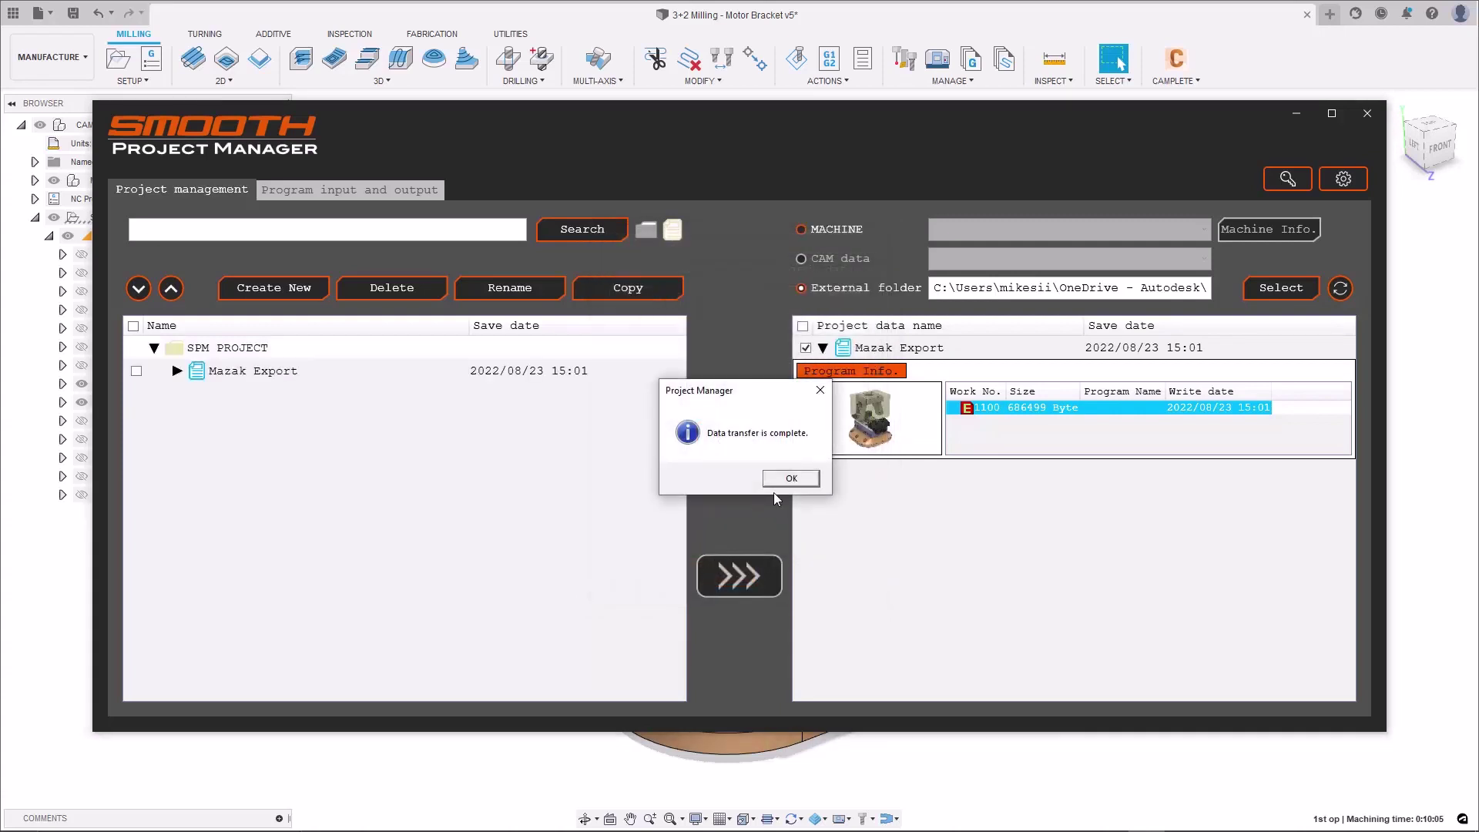
left_click(788, 479)
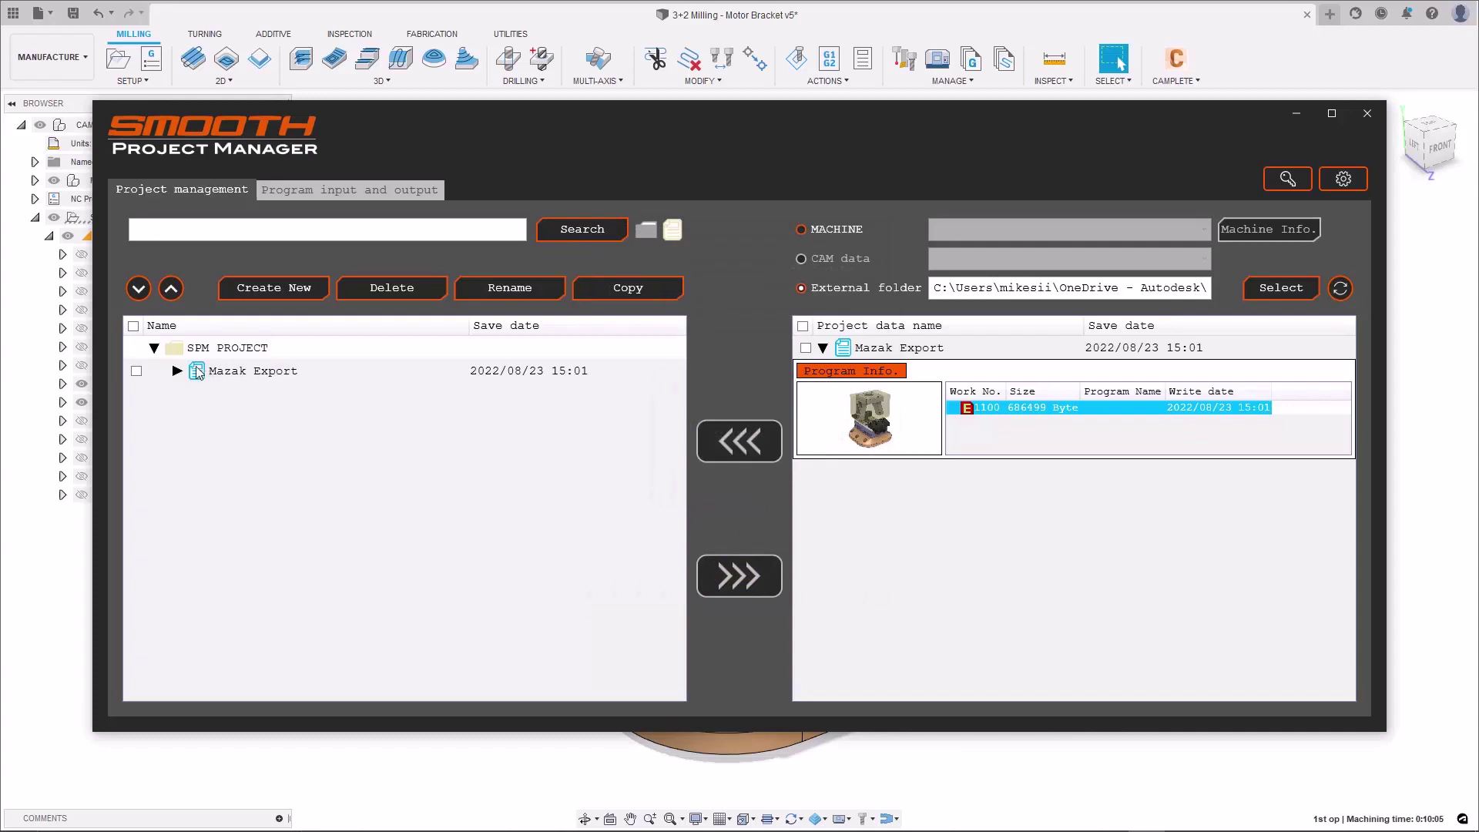
left_click(175, 368)
left_click(176, 369)
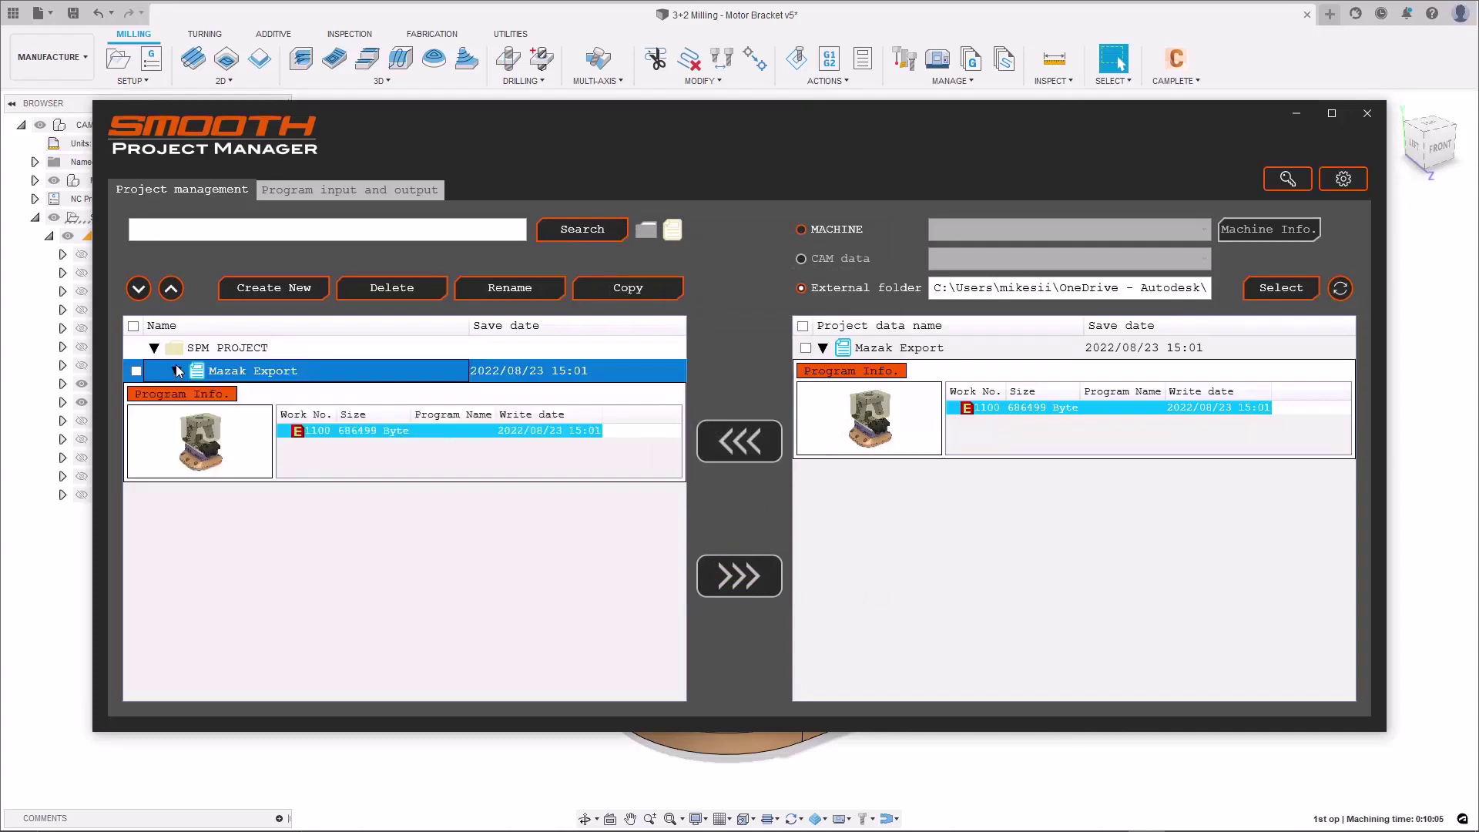